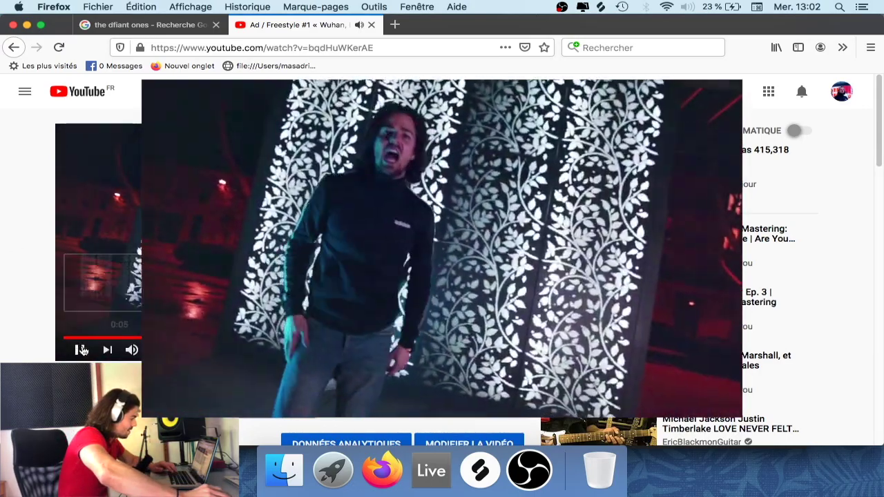
- Pause the freestyle music video on YouTube and give it a like
{"action": "left_click", "coordinate": [80, 350]}
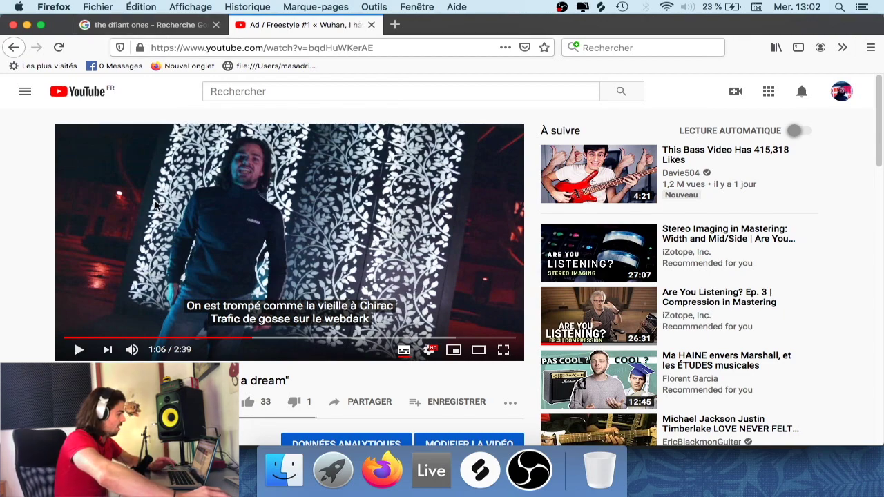
{"action": "left_click", "coordinate": [249, 408]}
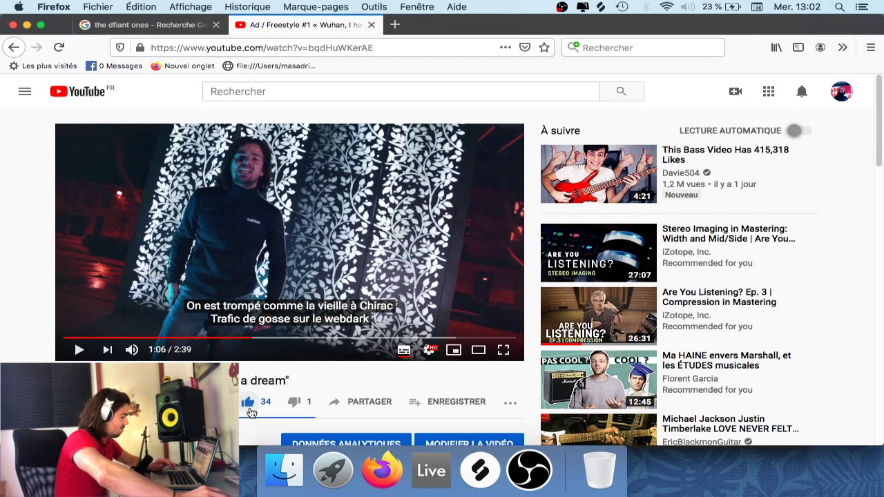
- Show the Google results for The Defiant Ones and switch to the song project in Ableton Live
{"action": "left_click", "coordinate": [146, 25]}
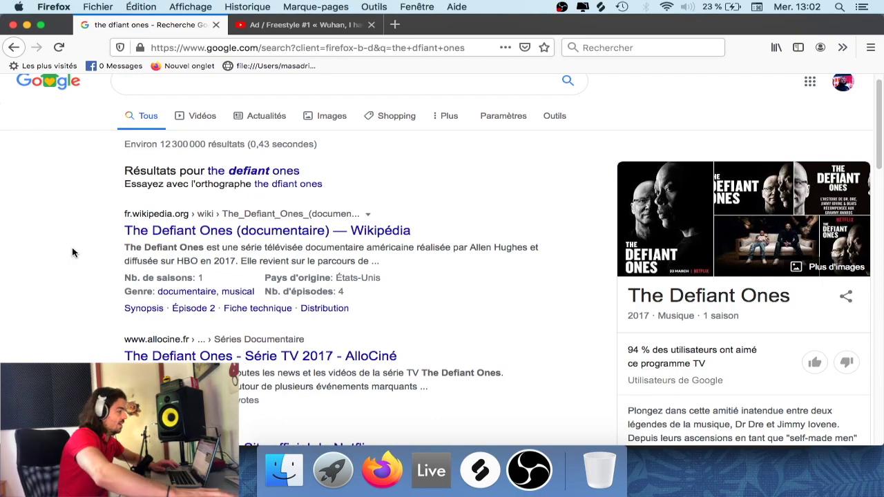
{"action": "left_click", "coordinate": [431, 470]}
{"action": "left_click", "coordinate": [37, 21]}
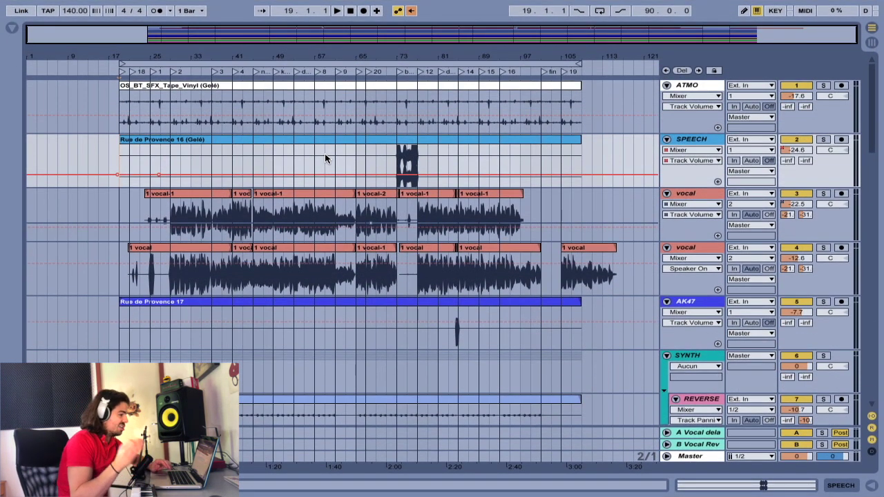
- Look over the arrangement's tracks, from the atmosphere, speech and vocal tracks down to the synth group
{"action": "left_click", "coordinate": [310, 162]}
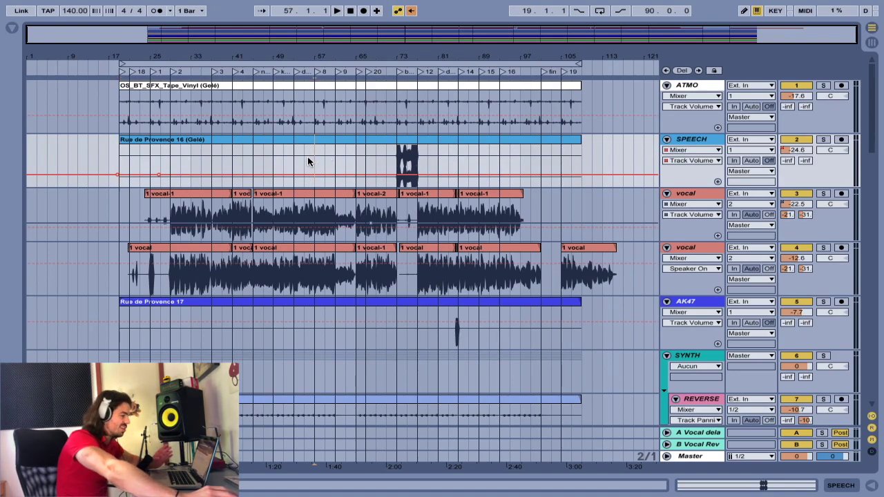
{"action": "scroll", "coordinate": [314, 169], "scroll_direction": "down", "scroll_amount": 3}
{"action": "scroll", "coordinate": [332, 208], "scroll_direction": "down", "scroll_amount": 3}
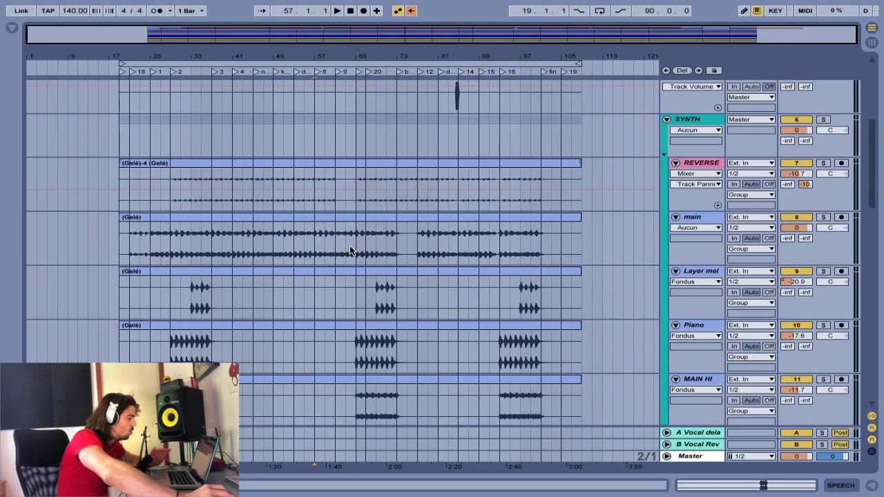
{"action": "left_click", "coordinate": [316, 245]}
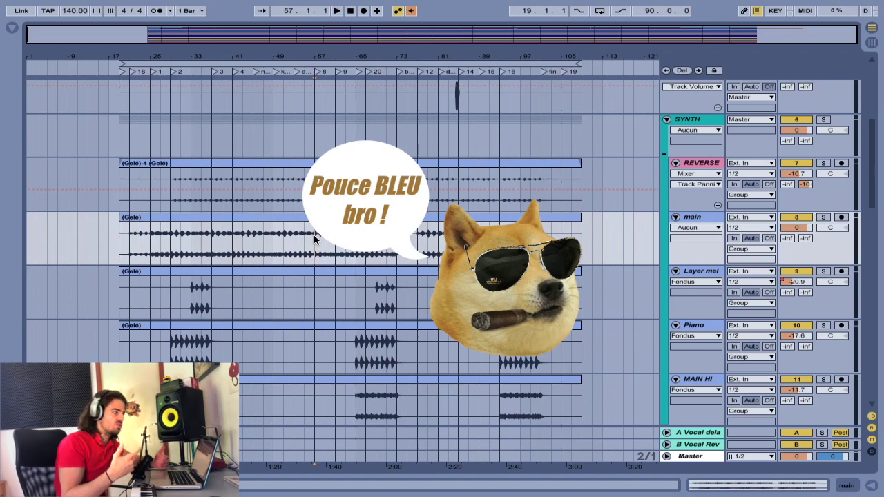
{"action": "scroll", "coordinate": [322, 237], "scroll_direction": "down", "scroll_amount": 2}
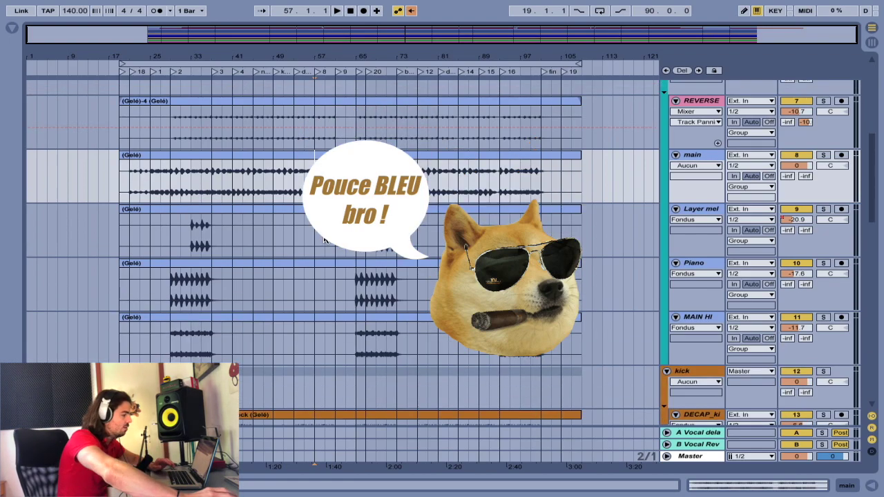
{"action": "scroll", "coordinate": [324, 234], "scroll_direction": "up", "scroll_amount": 10}
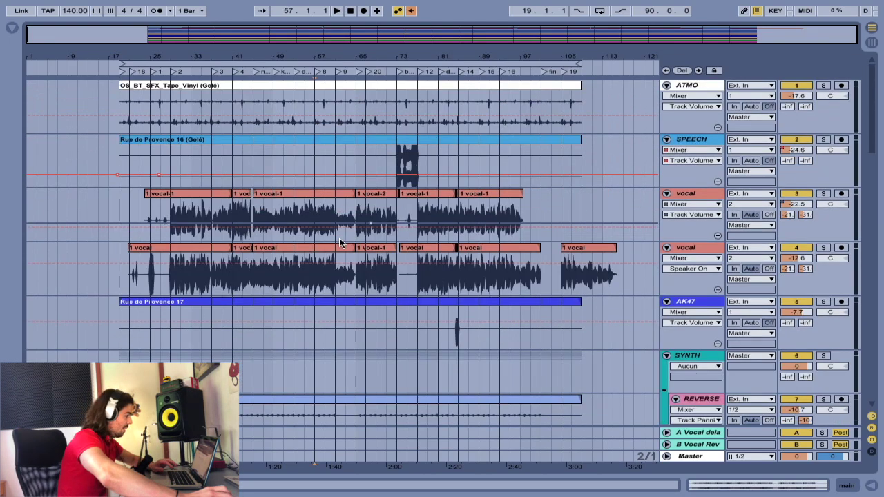
- Listen to the song's intro from bar 21, with the arrangement enlarged around it
{"action": "left_click", "coordinate": [119, 107]}
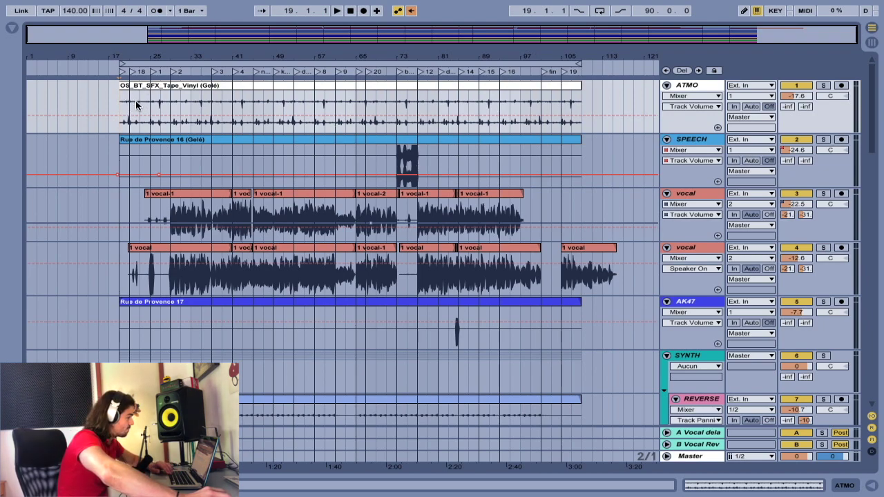
{"action": "left_click_drag", "start_coordinate": [130, 58], "coordinate": [138, 104]}
{"action": "key", "text": "space"}
{"action": "scroll", "coordinate": [321, 188], "scroll_direction": "down", "scroll_amount": 5}
{"action": "scroll", "coordinate": [321, 188], "scroll_direction": "up", "scroll_amount": 5}
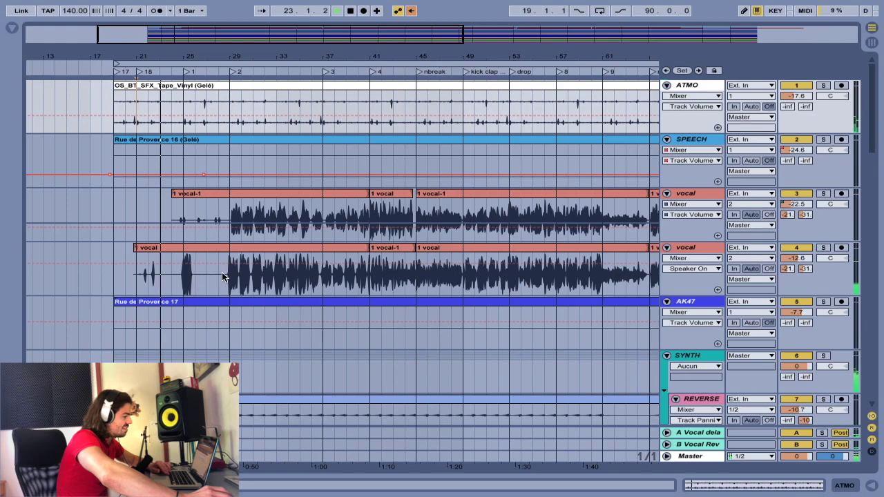
{"action": "key", "text": "space"}
- Deactivate both vocal tracks and play the instrumental from bar 28
{"action": "left_click", "coordinate": [235, 290]}
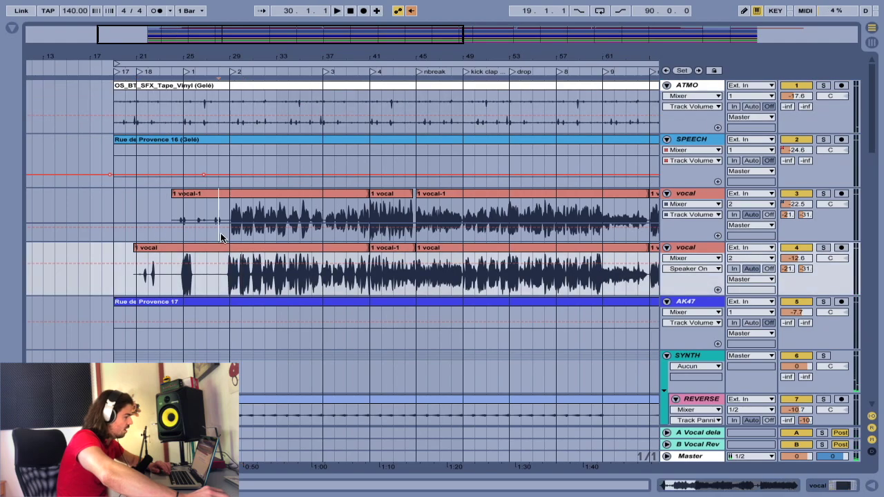
{"action": "left_click", "coordinate": [221, 233]}
{"action": "key", "text": "space"}
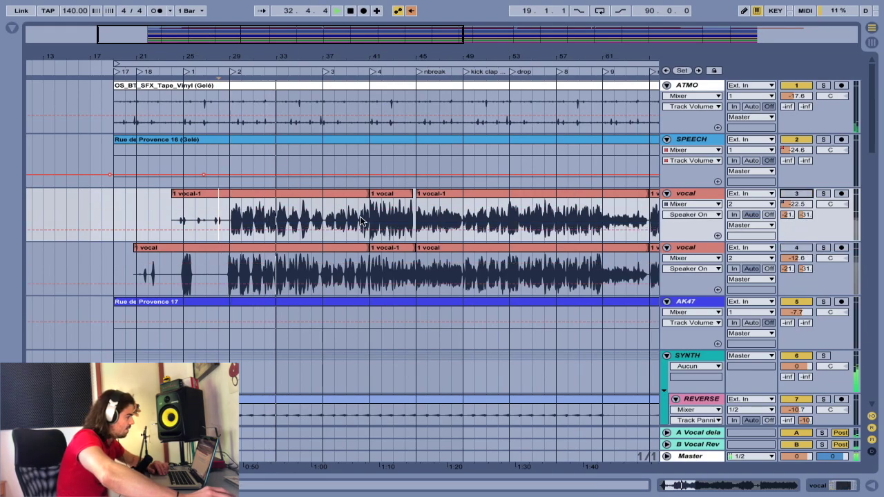
- Examine the percussion, bass, cymbal and FX tracks during playback and return to the first tracks of the arrangement
{"action": "scroll", "coordinate": [359, 233], "scroll_direction": "down", "scroll_amount": 15}
{"action": "left_click_drag", "start_coordinate": [304, 60], "coordinate": [370, 173]}
{"action": "scroll", "coordinate": [412, 207], "scroll_direction": "up", "scroll_amount": 5}
{"action": "scroll", "coordinate": [413, 202], "scroll_direction": "up", "scroll_amount": 1}
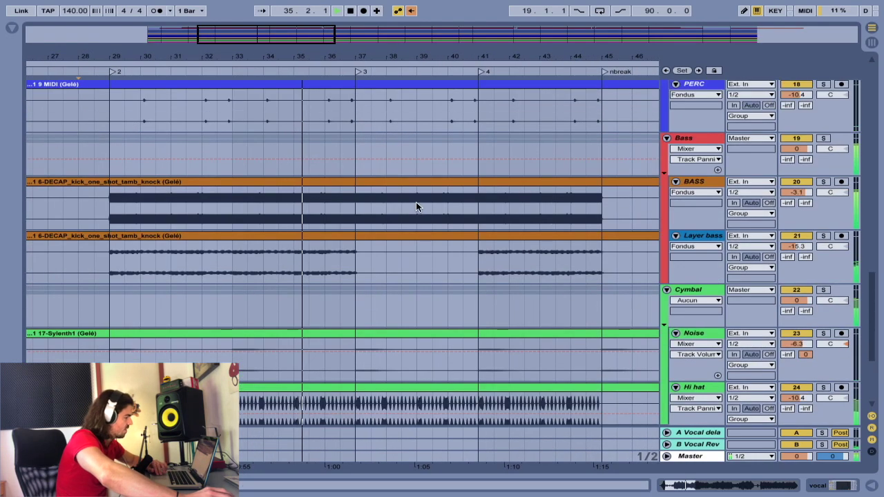
{"action": "scroll", "coordinate": [416, 202], "scroll_direction": "down", "scroll_amount": 6}
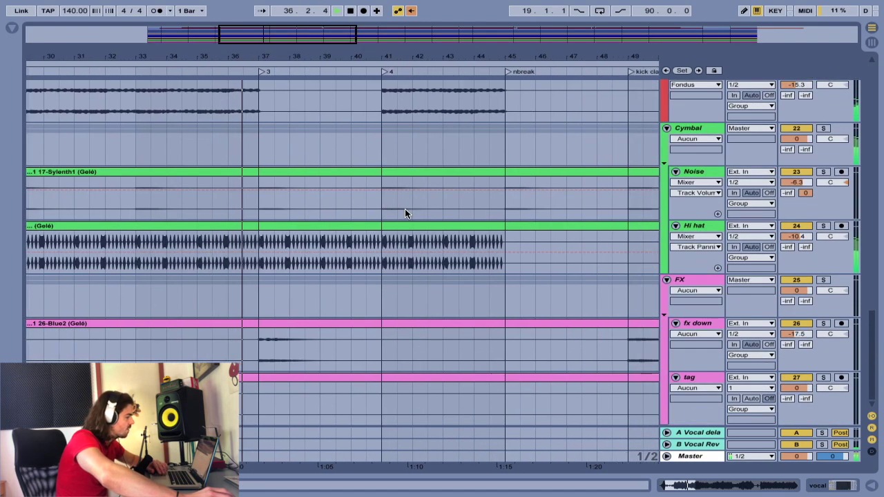
{"action": "scroll", "coordinate": [405, 208], "scroll_direction": "up", "scroll_amount": 15}
{"action": "scroll", "coordinate": [351, 184], "scroll_direction": "left", "scroll_amount": 6}
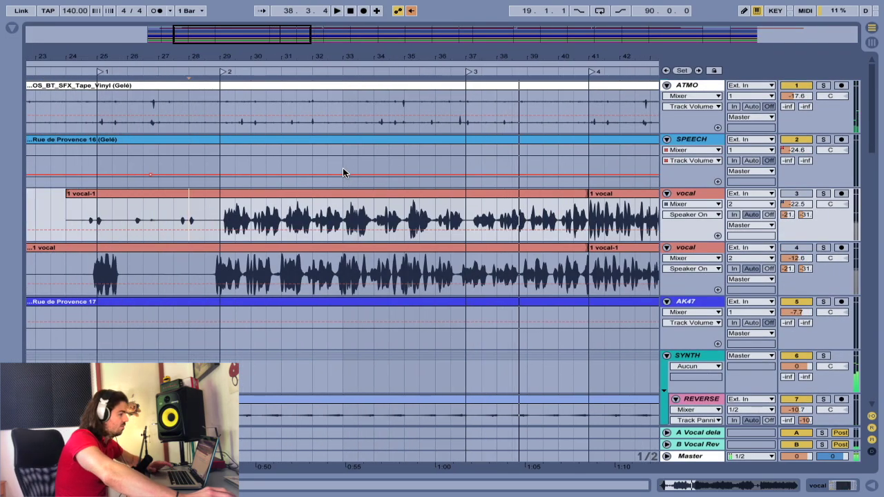
{"action": "scroll", "coordinate": [349, 59], "scroll_direction": "down", "scroll_amount": 3}
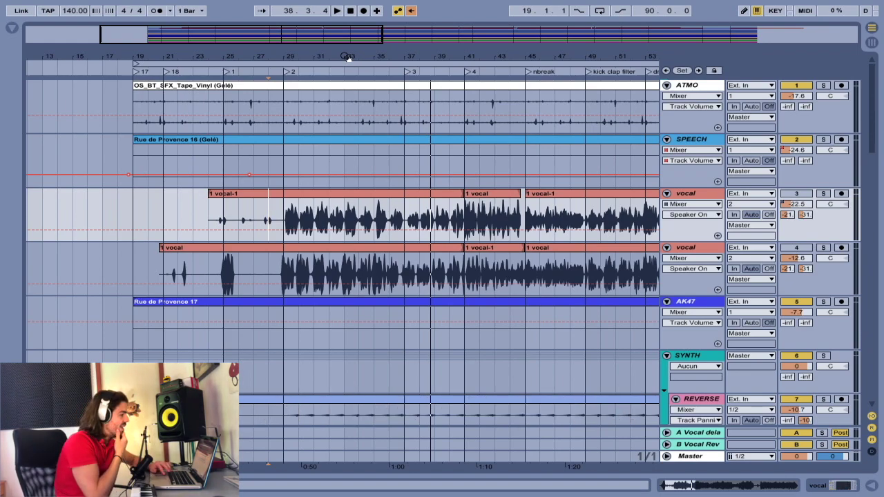
- Solo the ATMO track and listen to its vinyl noise from bar 25
{"action": "left_click", "coordinate": [345, 159]}
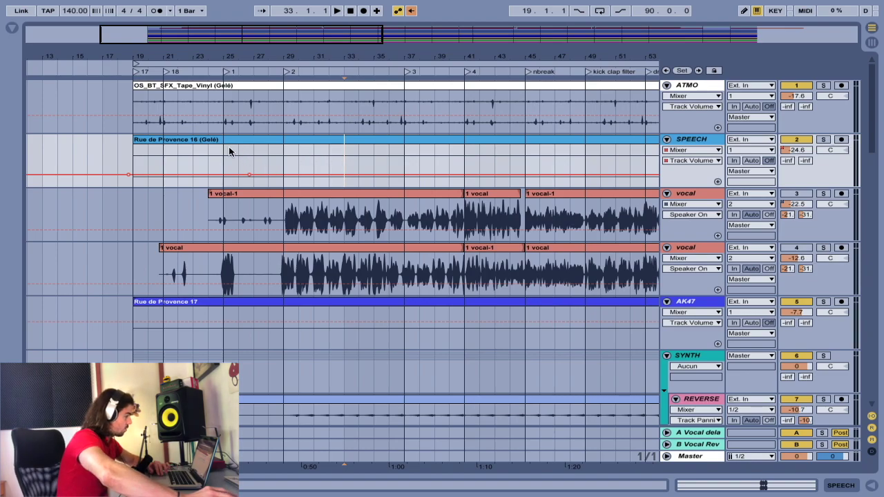
{"action": "left_click", "coordinate": [222, 108]}
{"action": "scroll", "coordinate": [223, 107], "scroll_direction": "right", "scroll_amount": 1}
{"action": "left_click_drag", "start_coordinate": [274, 58], "coordinate": [275, 23]}
{"action": "left_click", "coordinate": [824, 85]}
{"action": "key", "text": "space"}
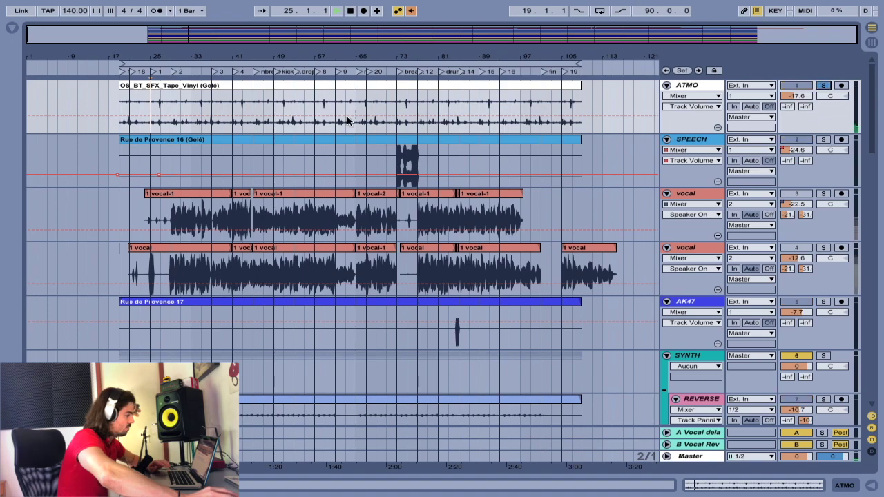
- Try raising the ATMO vinyl clip's gain to 9.25 dB and undo the change
{"action": "double_click", "coordinate": [177, 104]}
{"action": "left_click_drag", "start_coordinate": [262, 437], "coordinate": [257, 427]}
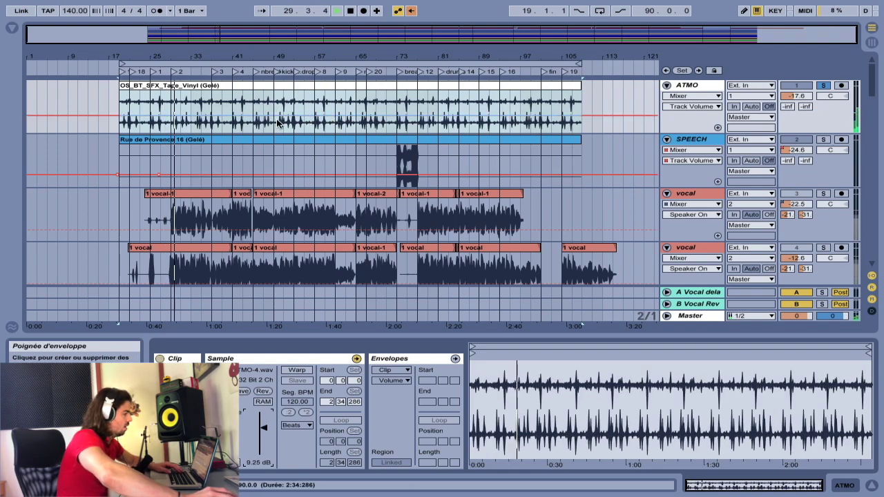
{"action": "key", "text": "super+z"}
- Unsolo the ATMO track and place the playback start at bar 25
{"action": "left_click", "coordinate": [823, 86]}
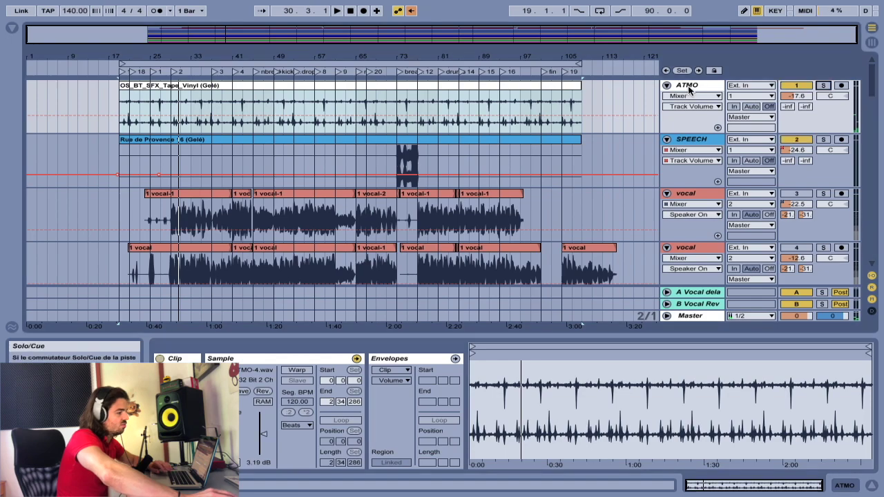
{"action": "left_click_drag", "start_coordinate": [126, 61], "coordinate": [166, 105]}
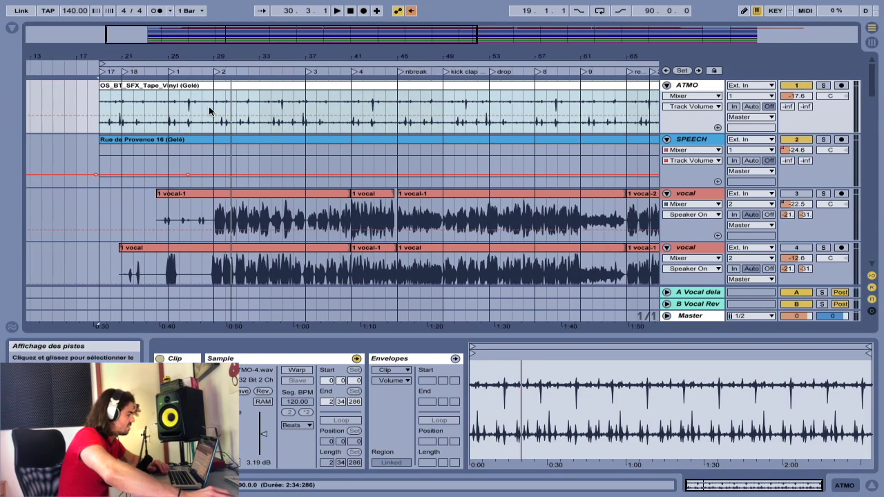
{"action": "left_click", "coordinate": [167, 105]}
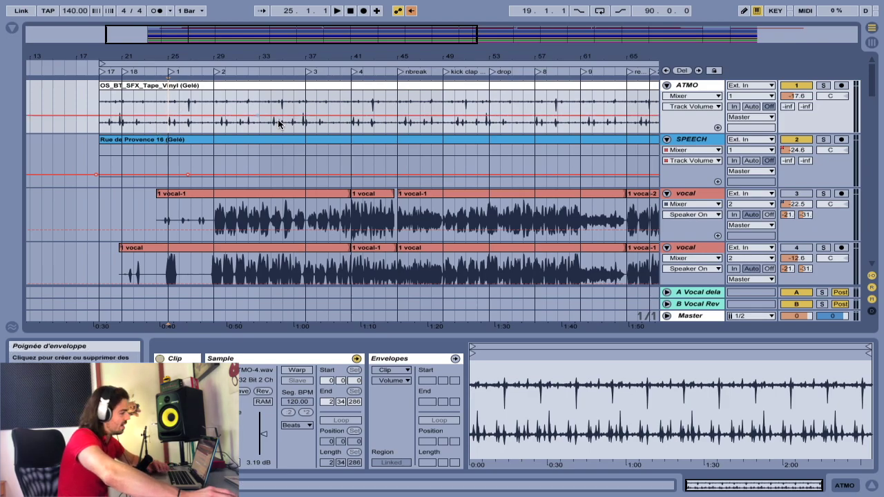
- Solo the main track in the SYNTH group and play its melody from bar 21
{"action": "scroll", "coordinate": [312, 118], "scroll_direction": "down", "scroll_amount": 10}
{"action": "scroll", "coordinate": [312, 98], "scroll_direction": "down", "scroll_amount": 5}
{"action": "left_click", "coordinate": [170, 140]}
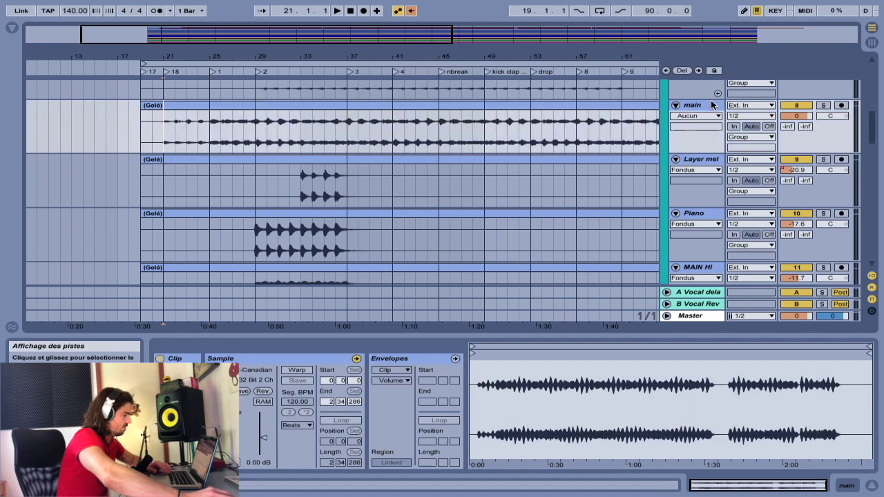
{"action": "left_click", "coordinate": [823, 105]}
{"action": "scroll", "coordinate": [264, 192], "scroll_direction": "up", "scroll_amount": 5}
{"action": "key", "text": "space"}
{"action": "left_click_drag", "start_coordinate": [164, 57], "coordinate": [166, 115]}
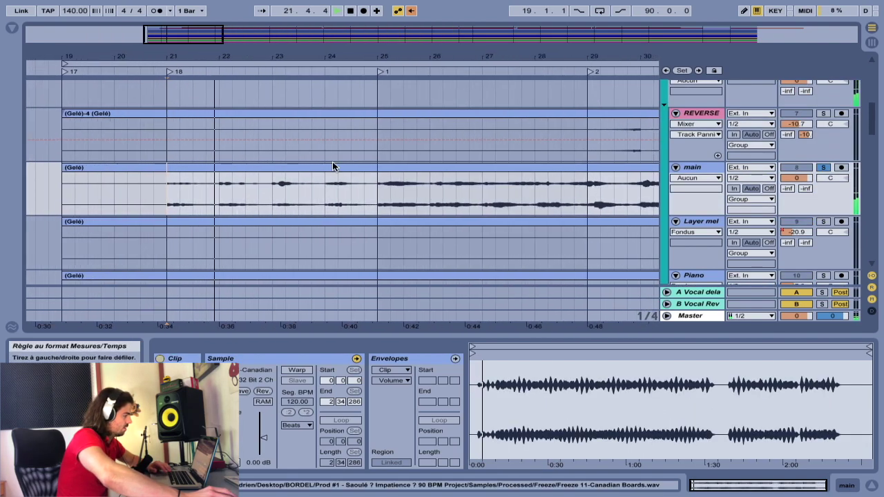
{"action": "scroll", "coordinate": [357, 185], "scroll_direction": "right", "scroll_amount": 1}
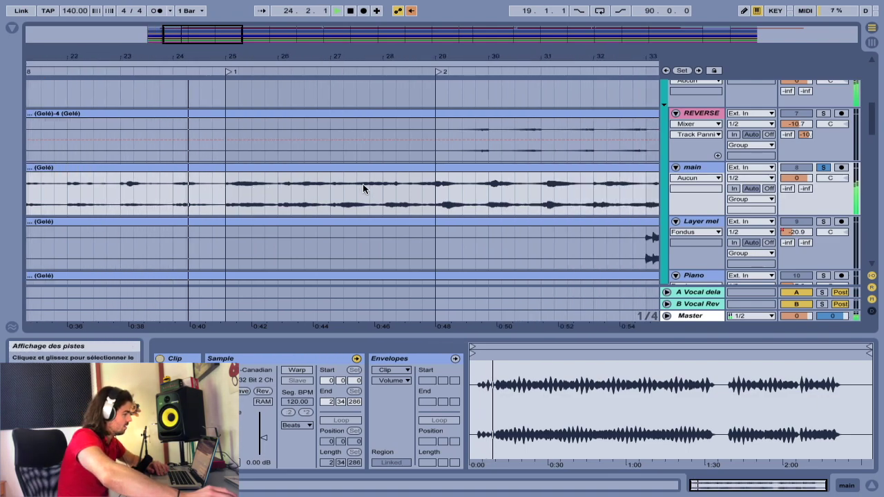
{"action": "left_click_drag", "start_coordinate": [287, 50], "coordinate": [286, 24]}
{"action": "scroll", "coordinate": [798, 175], "scroll_direction": "down", "scroll_amount": 1}
{"action": "key", "text": "space"}
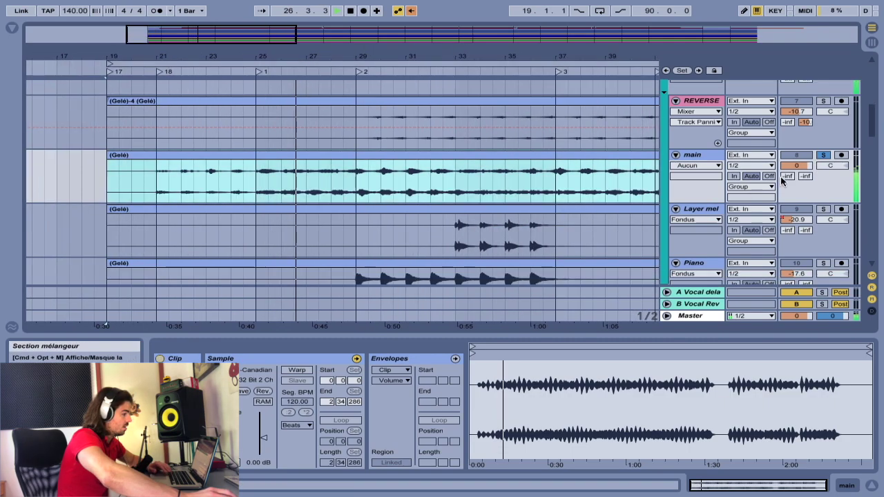
- Place the playback start at bar 25 on the main synth track
{"action": "left_click", "coordinate": [196, 195]}
{"action": "scroll", "coordinate": [250, 174], "scroll_direction": "down", "scroll_amount": 1}
{"action": "left_click", "coordinate": [257, 172]}
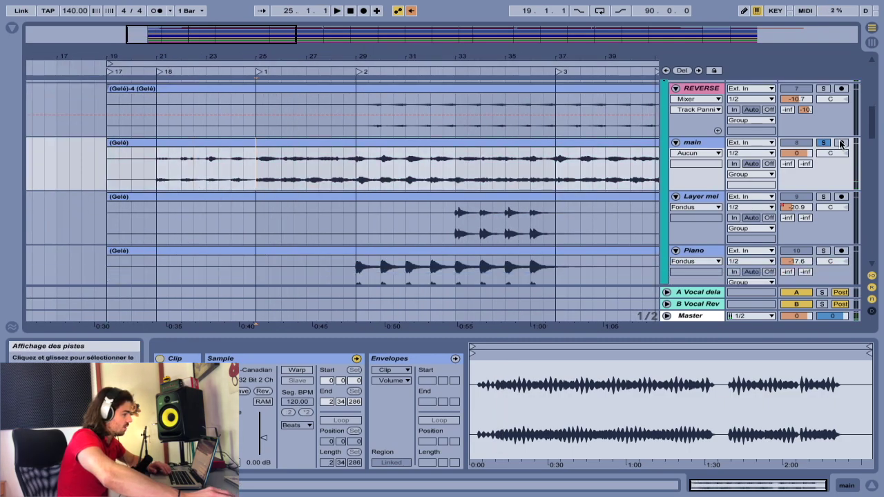
- Compare the main track's clip with the REVERSE, Layer mel, Piano and MAIN HI clips in the SYNTH group
{"action": "scroll", "coordinate": [553, 155], "scroll_direction": "down", "scroll_amount": 1}
{"action": "scroll", "coordinate": [262, 163], "scroll_direction": "up", "scroll_amount": 1}
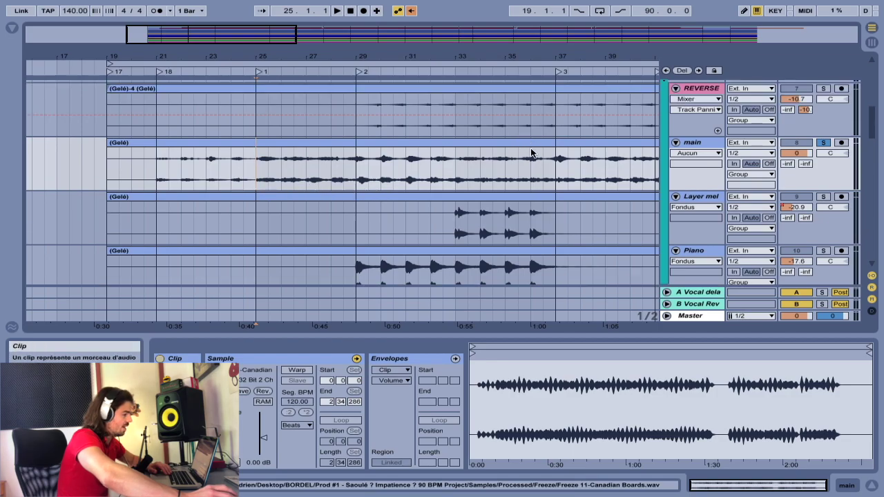
{"action": "scroll", "coordinate": [302, 185], "scroll_direction": "down", "scroll_amount": 2}
{"action": "scroll", "coordinate": [300, 181], "scroll_direction": "up", "scroll_amount": 1}
{"action": "scroll", "coordinate": [290, 147], "scroll_direction": "down", "scroll_amount": 1}
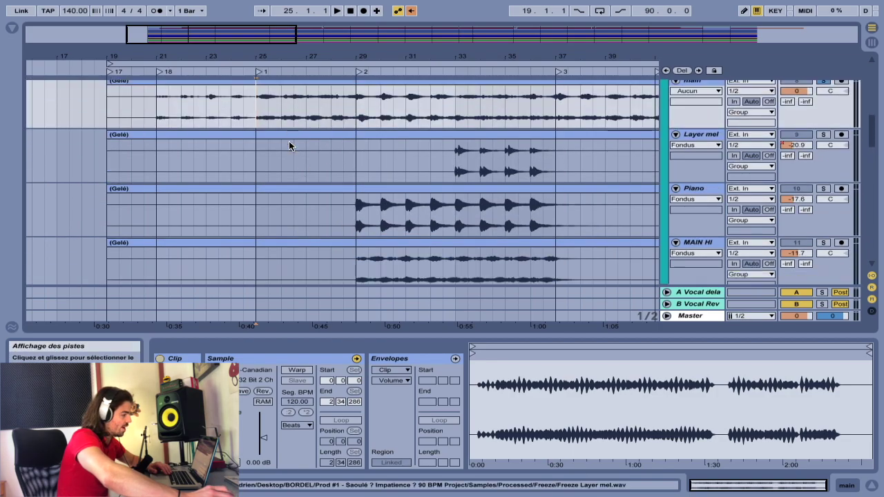
{"action": "scroll", "coordinate": [289, 145], "scroll_direction": "up", "scroll_amount": 2}
{"action": "scroll", "coordinate": [288, 151], "scroll_direction": "down", "scroll_amount": 2}
{"action": "scroll", "coordinate": [288, 157], "scroll_direction": "up", "scroll_amount": 1}
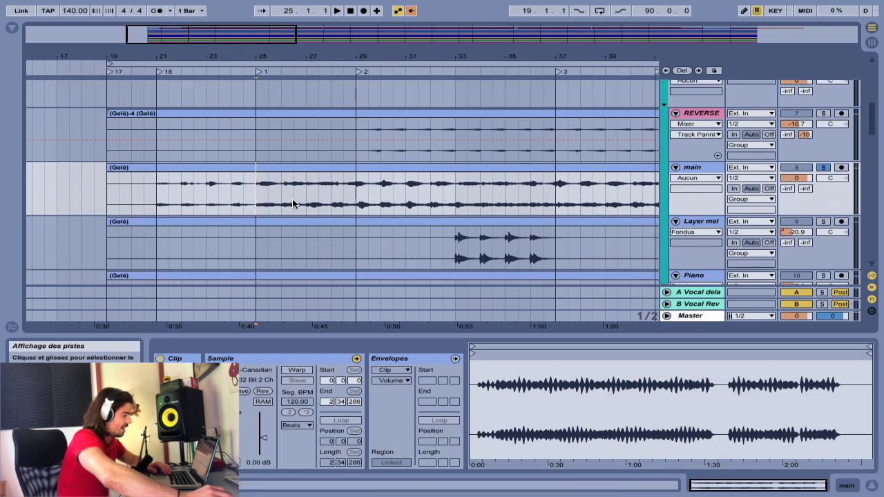
- Listen to the soloed main track from bar 25 and look over the Layer mel, Piano and MAIN HI tracks
{"action": "key", "text": "space"}
{"action": "scroll", "coordinate": [367, 188], "scroll_direction": "down", "scroll_amount": 1}
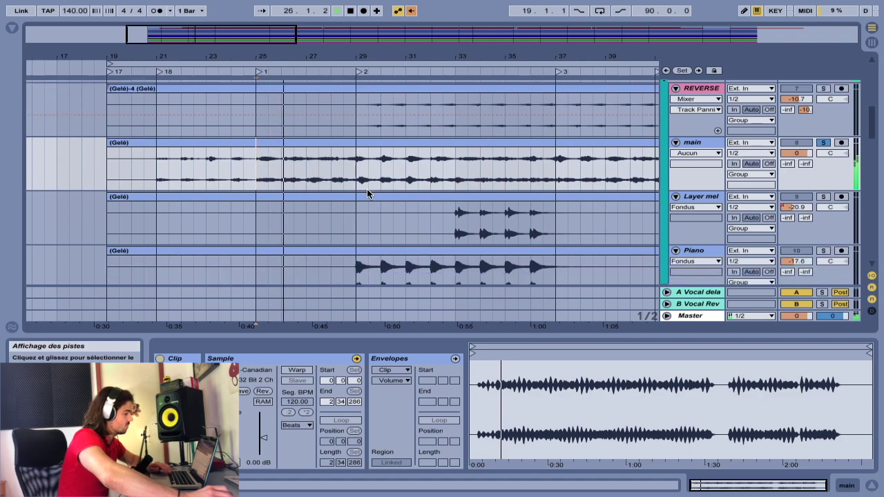
{"action": "scroll", "coordinate": [367, 189], "scroll_direction": "down", "scroll_amount": 2}
{"action": "scroll", "coordinate": [370, 188], "scroll_direction": "right", "scroll_amount": 2}
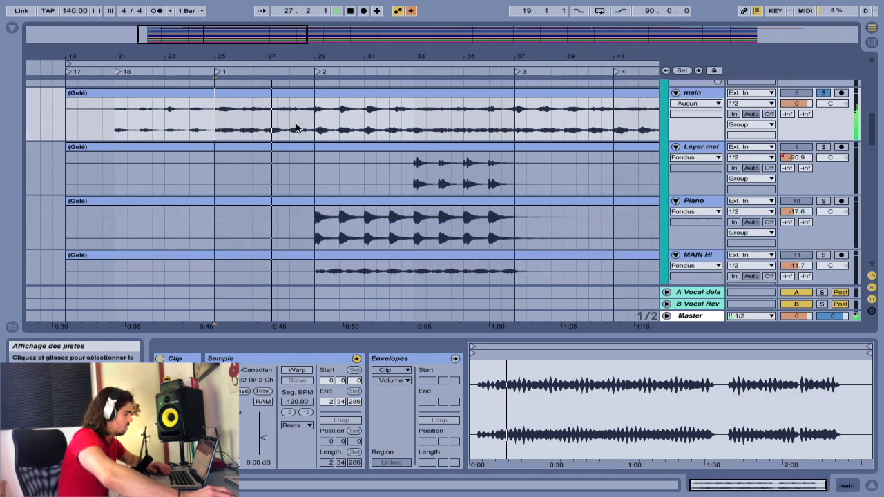
{"action": "scroll", "coordinate": [310, 121], "scroll_direction": "down", "scroll_amount": 1}
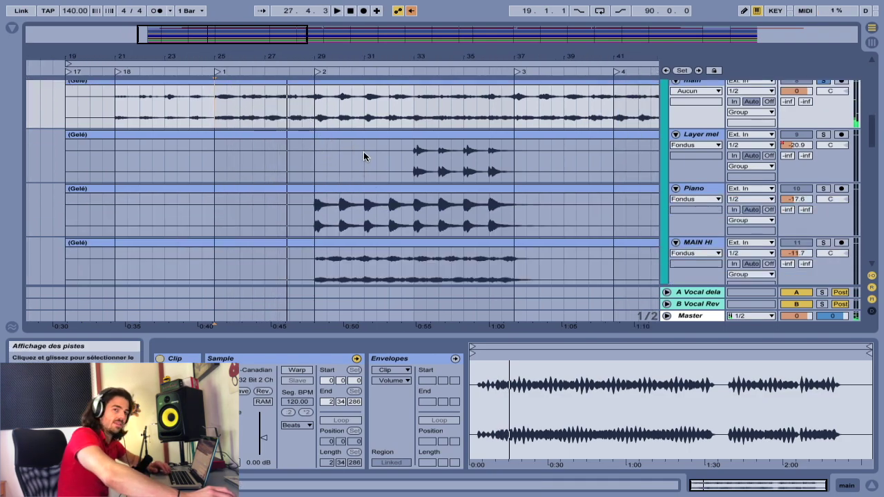
{"action": "scroll", "coordinate": [366, 158], "scroll_direction": "down", "scroll_amount": 3}
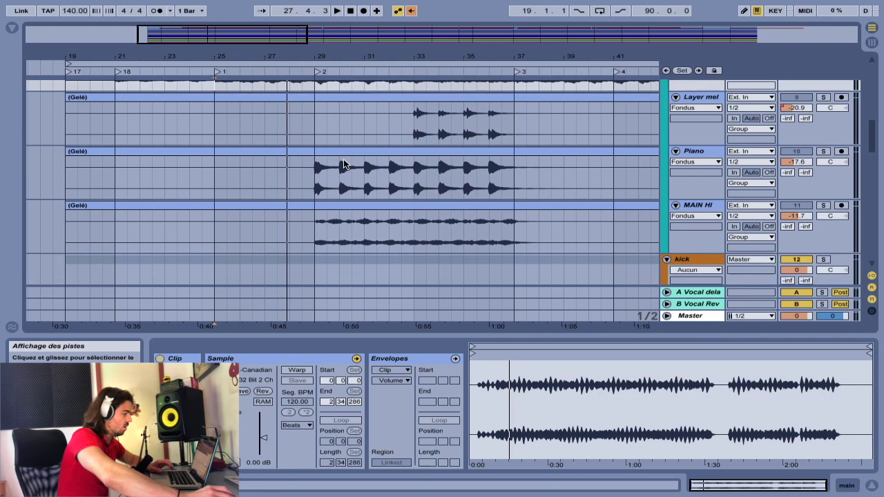
- Solo the MAIN HI track in the SYNTH group and play its part from bar 29
{"action": "left_click", "coordinate": [822, 205]}
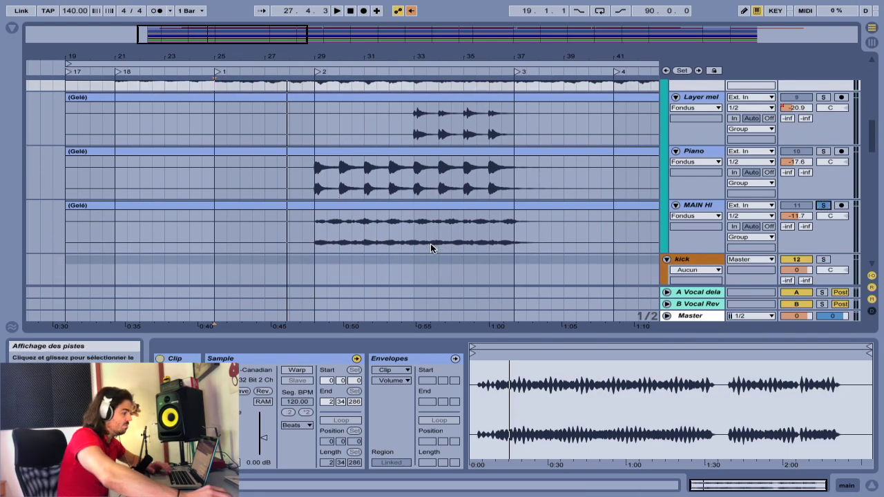
{"action": "left_click", "coordinate": [320, 232]}
{"action": "key", "text": "space"}
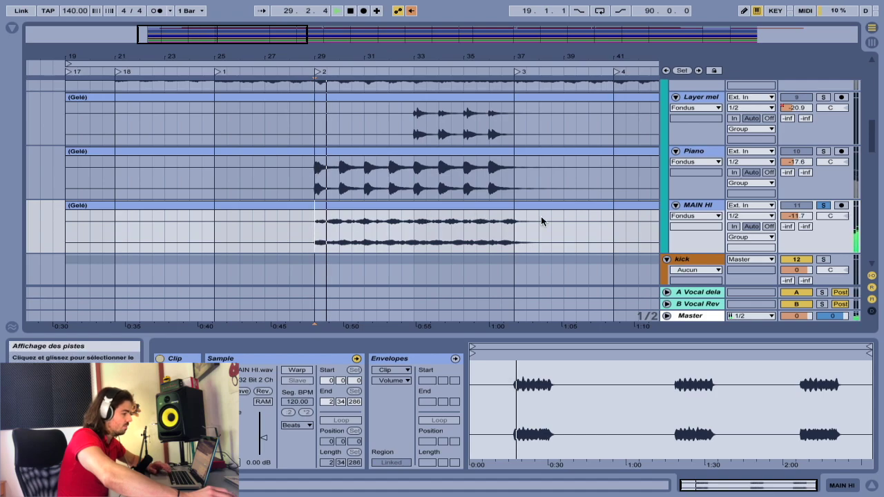
{"action": "key", "text": "space"}
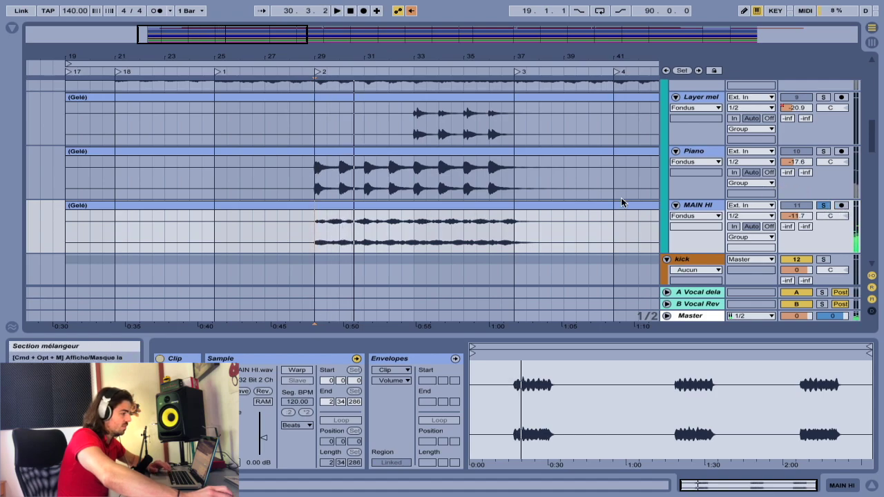
- Solo the main track alongside MAIN HI and replay both together from bar 29
{"action": "scroll", "coordinate": [624, 201], "scroll_direction": "up", "scroll_amount": 2}
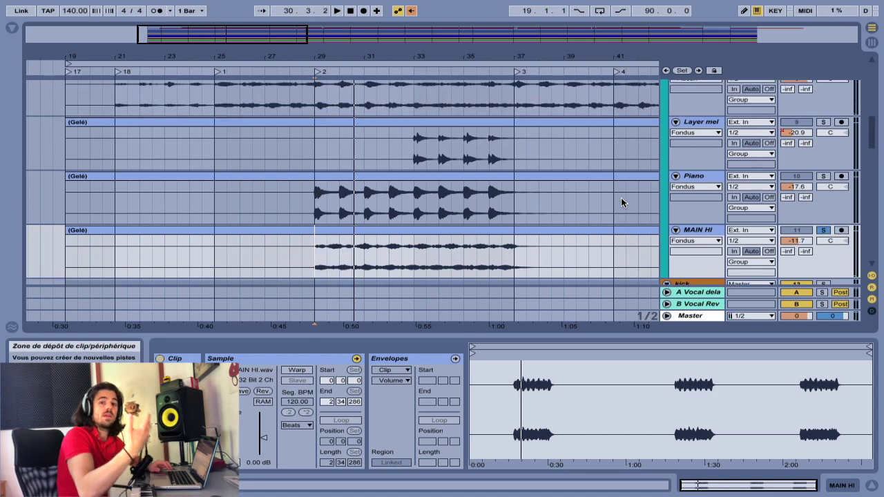
{"action": "scroll", "coordinate": [623, 201], "scroll_direction": "up", "scroll_amount": 2}
{"action": "key", "text": "space"}
{"action": "scroll", "coordinate": [477, 181], "scroll_direction": "down", "scroll_amount": 3}
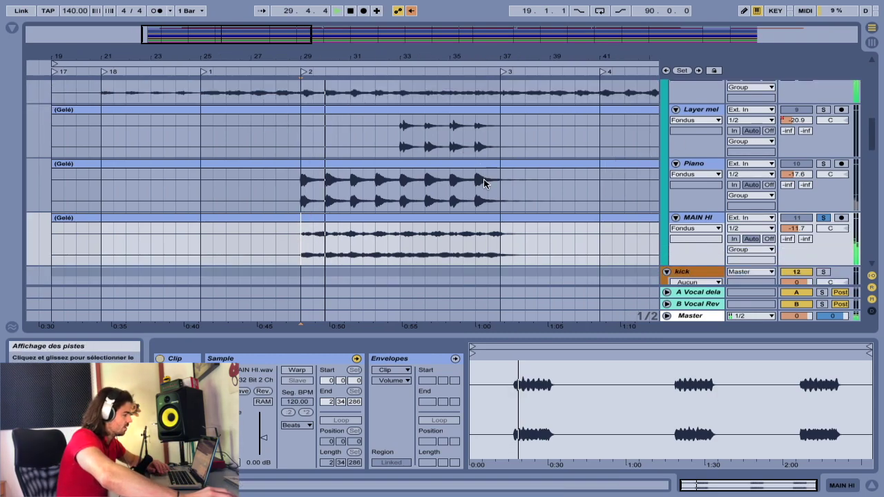
- Add the Piano track to the soloed main and MAIN HI tracks and play them together from bar 29
{"action": "left_click", "coordinate": [303, 188]}
{"action": "scroll", "coordinate": [322, 192], "scroll_direction": "up", "scroll_amount": 1}
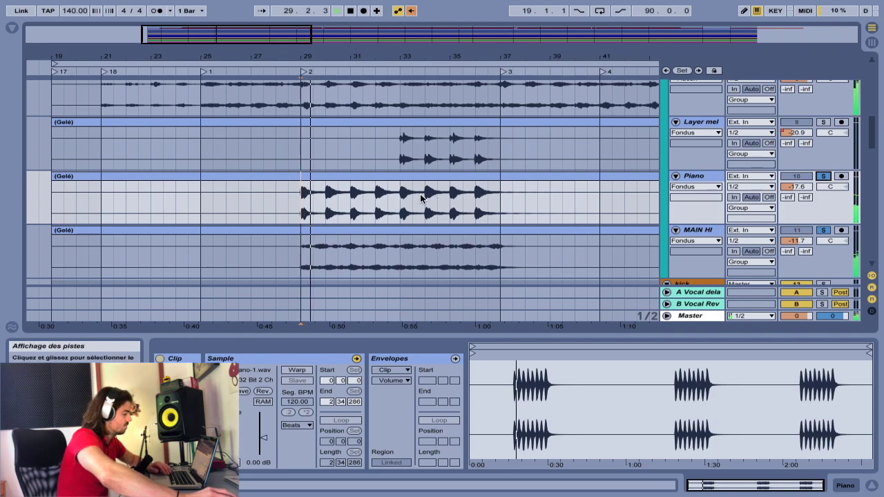
{"action": "key", "text": "space"}
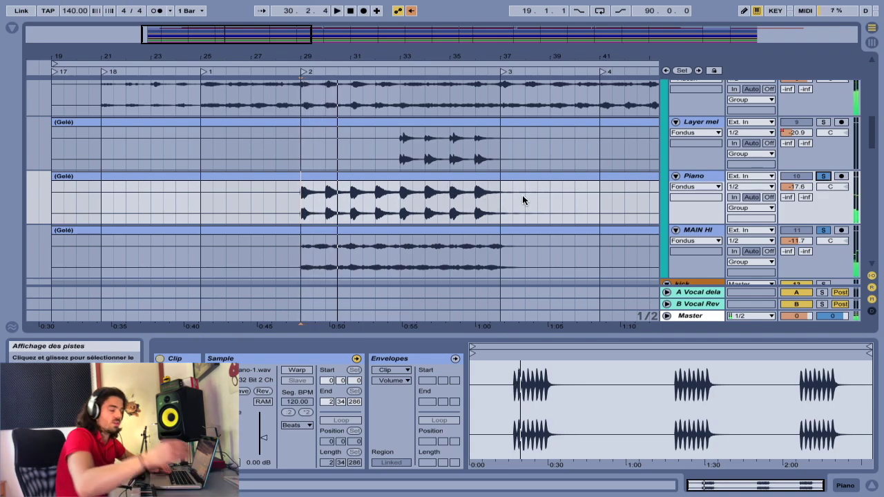
{"action": "key", "text": "space"}
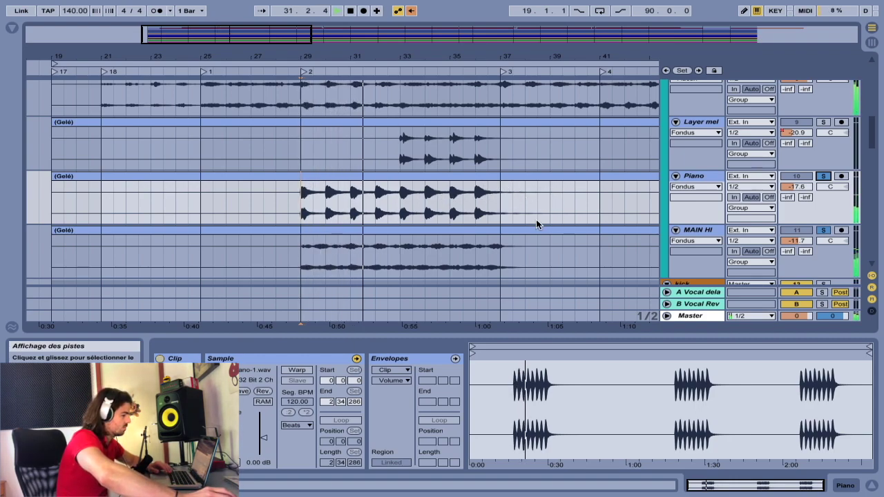
- Play Layer mel from bar 33, first together with the other soloed synth tracks and then soloed on its own
{"action": "scroll", "coordinate": [483, 193], "scroll_direction": "up", "scroll_amount": 1}
{"action": "scroll", "coordinate": [484, 190], "scroll_direction": "up", "scroll_amount": 4}
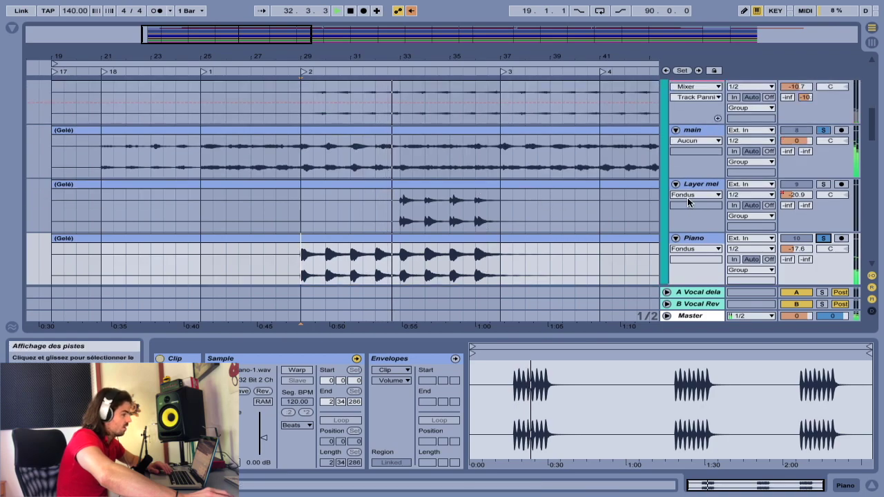
{"action": "left_click", "coordinate": [827, 184]}
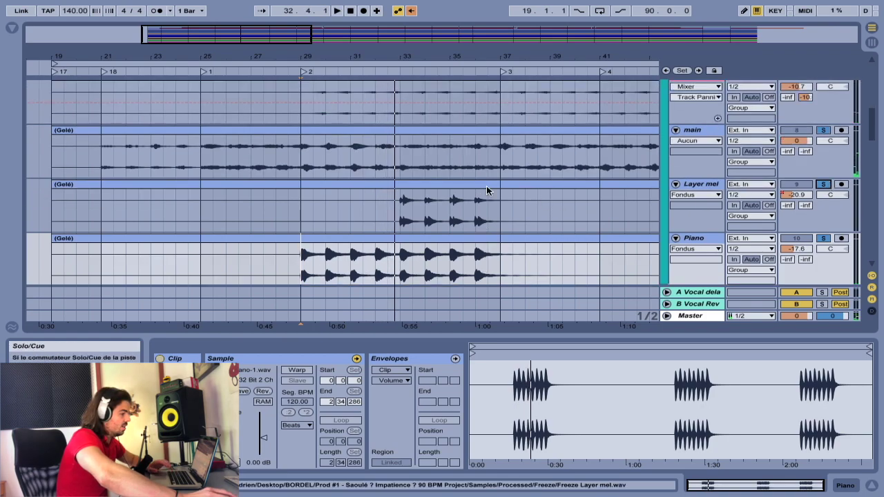
{"action": "left_click", "coordinate": [399, 210]}
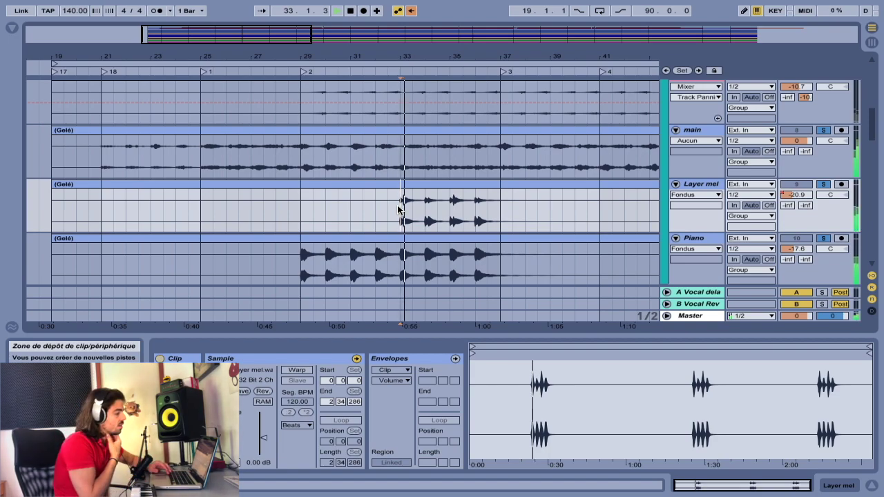
{"action": "left_click", "coordinate": [823, 185]}
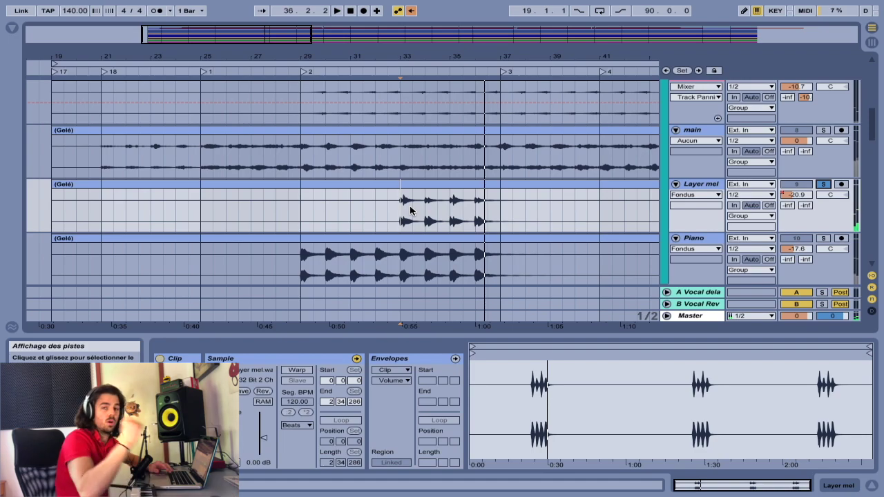
- Solo only the REVERSE track and play it from bar 29
{"action": "scroll", "coordinate": [336, 135], "scroll_direction": "up", "scroll_amount": 3}
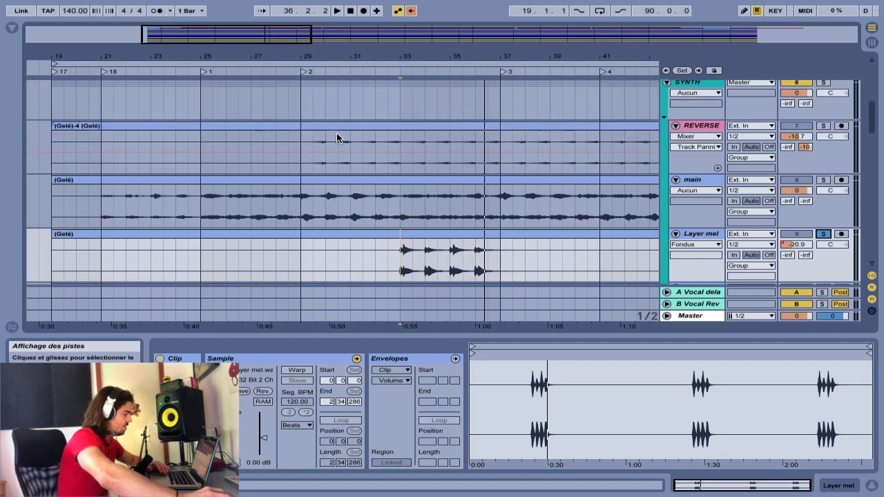
{"action": "left_click", "coordinate": [300, 161]}
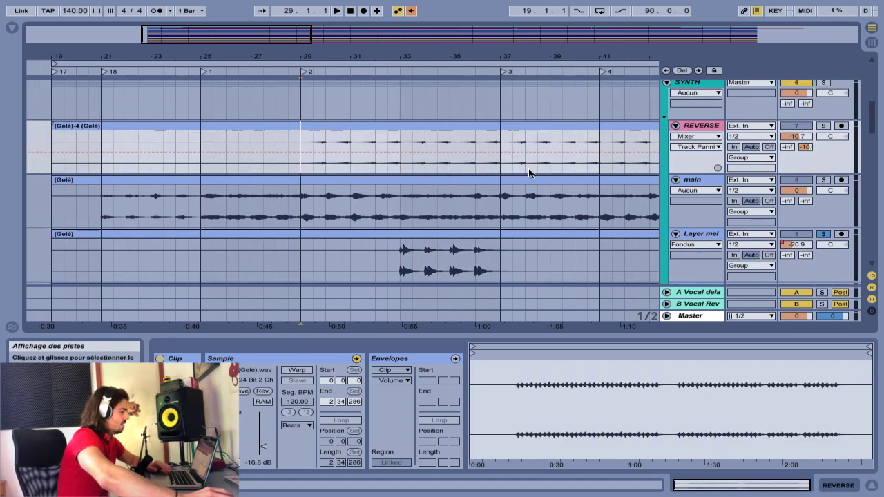
{"action": "left_click", "coordinate": [823, 125]}
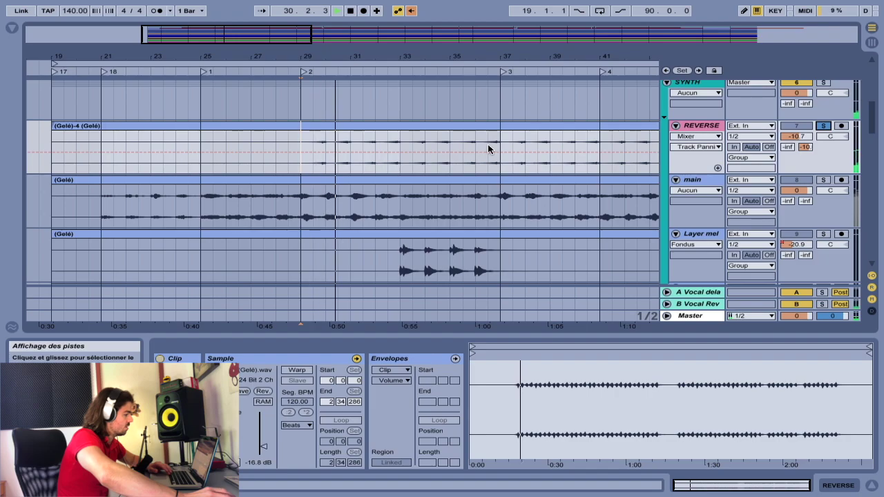
- Solo the whole SYNTH group and listen to all its layers together while following its tracks along the timeline
{"action": "scroll", "coordinate": [529, 163], "scroll_direction": "down", "scroll_amount": 6}
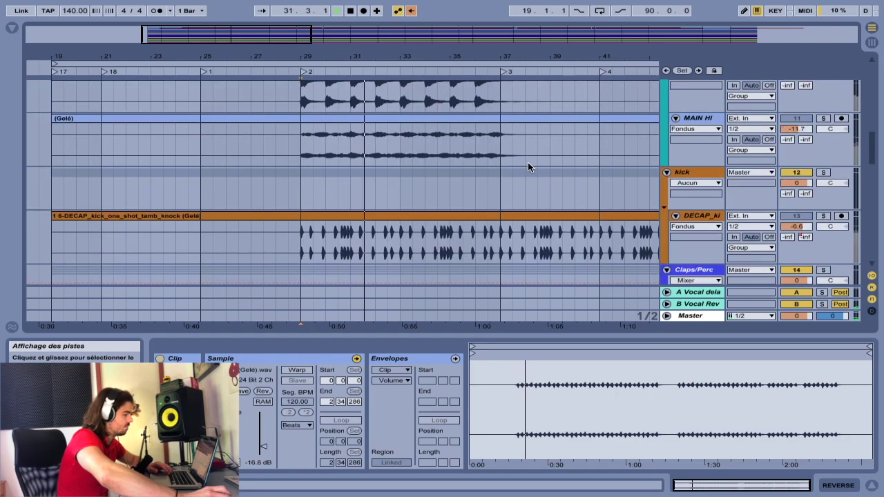
{"action": "scroll", "coordinate": [529, 163], "scroll_direction": "up", "scroll_amount": 6}
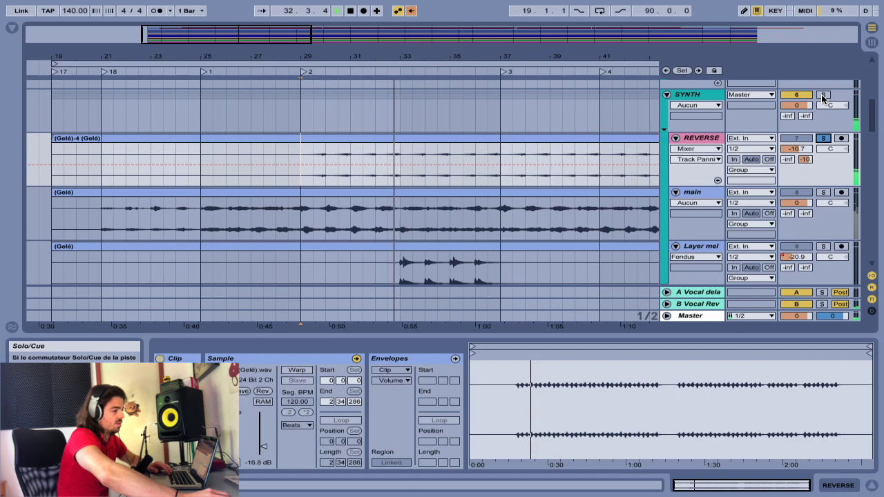
{"action": "scroll", "coordinate": [557, 162], "scroll_direction": "down", "scroll_amount": 1}
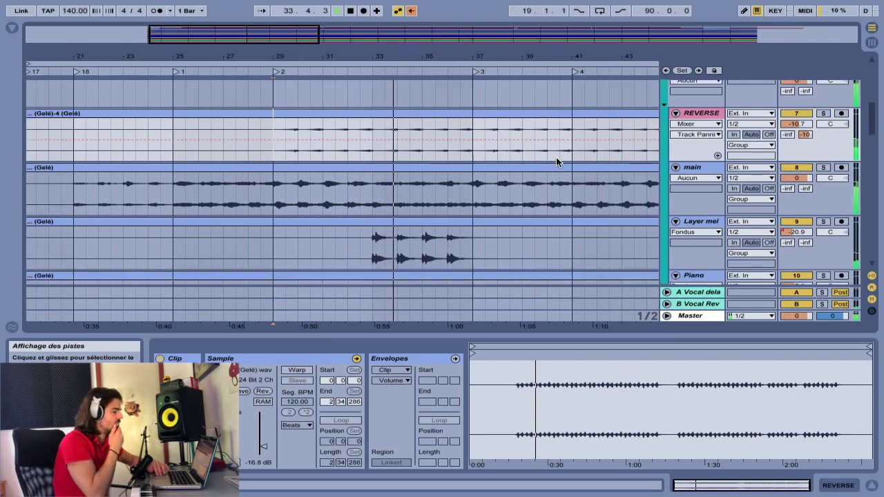
{"action": "scroll", "coordinate": [556, 157], "scroll_direction": "down", "scroll_amount": 1}
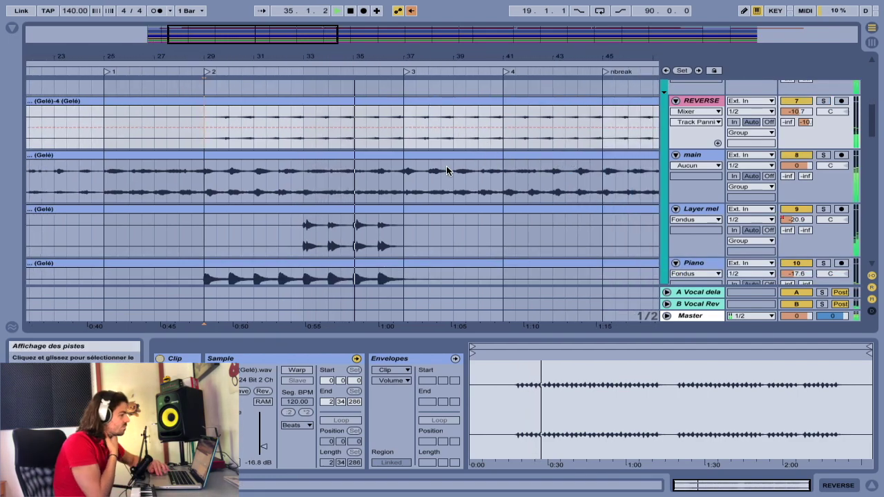
{"action": "scroll", "coordinate": [446, 170], "scroll_direction": "down", "scroll_amount": 2}
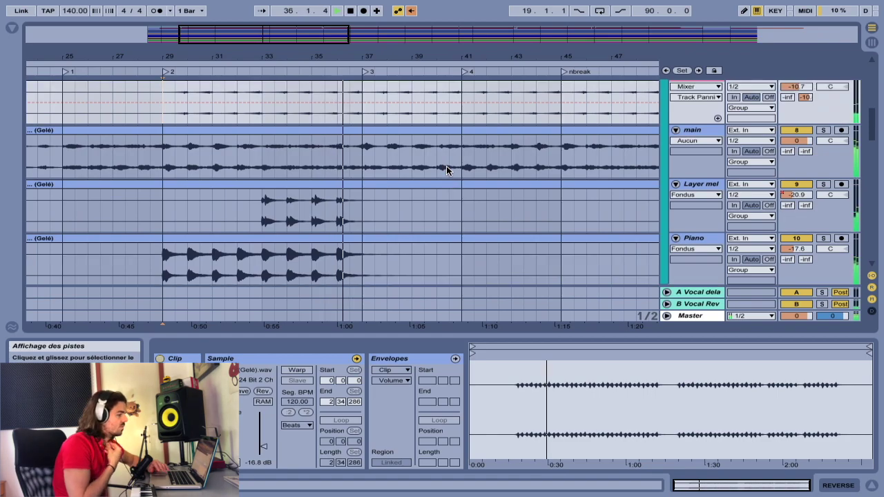
{"action": "scroll", "coordinate": [446, 166], "scroll_direction": "up", "scroll_amount": 1}
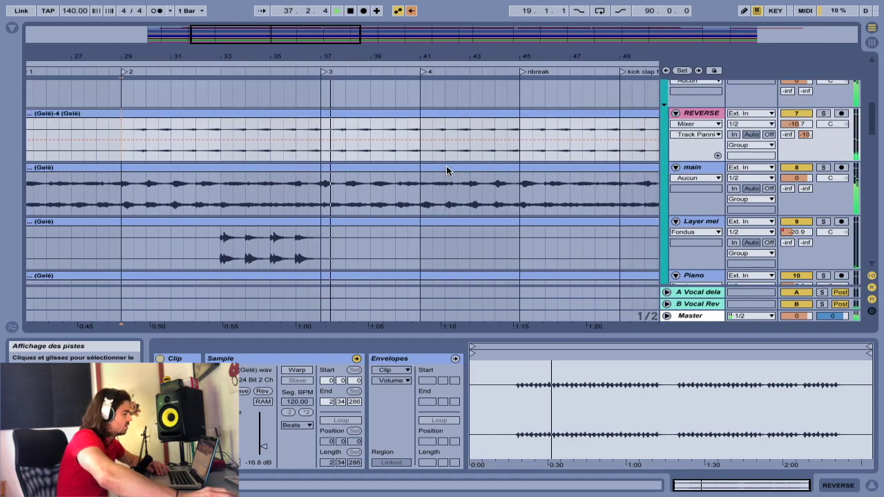
{"action": "scroll", "coordinate": [429, 166], "scroll_direction": "down", "scroll_amount": 10}
{"action": "scroll", "coordinate": [409, 166], "scroll_direction": "up", "scroll_amount": 10}
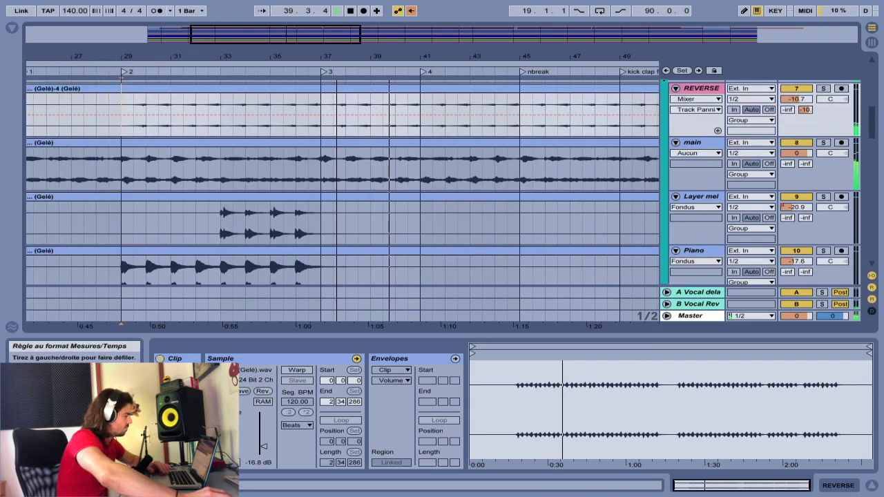
{"action": "left_click_drag", "start_coordinate": [336, 57], "coordinate": [335, 35]}
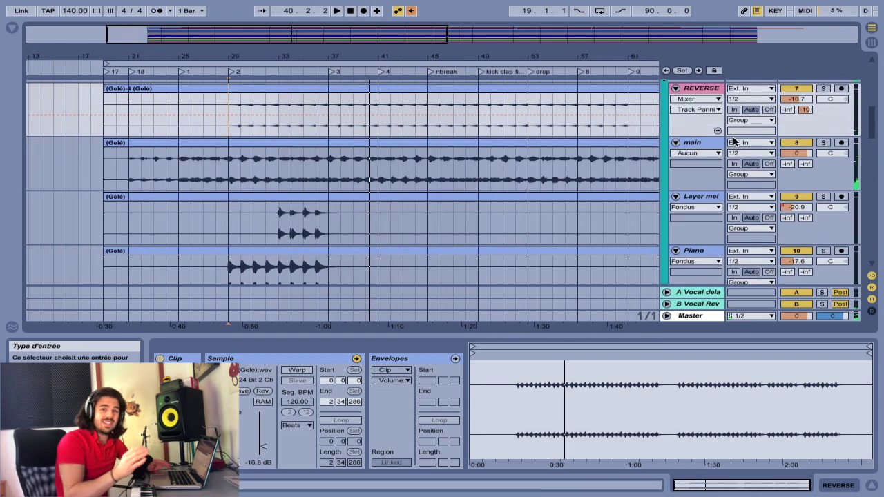
- Release the SYNTH group's solo, solo the kick group and play the DECAP kick pattern from bar 29
{"action": "scroll", "coordinate": [734, 142], "scroll_direction": "up", "scroll_amount": 1}
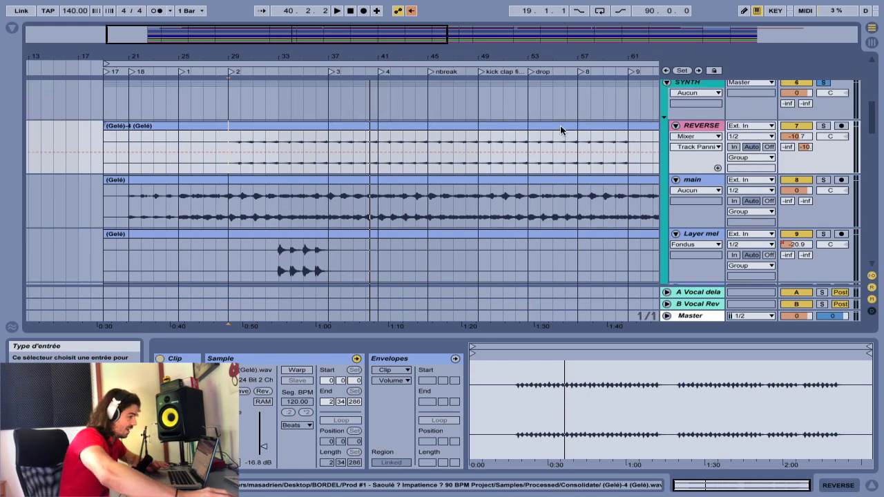
{"action": "scroll", "coordinate": [723, 121], "scroll_direction": "up", "scroll_amount": 1}
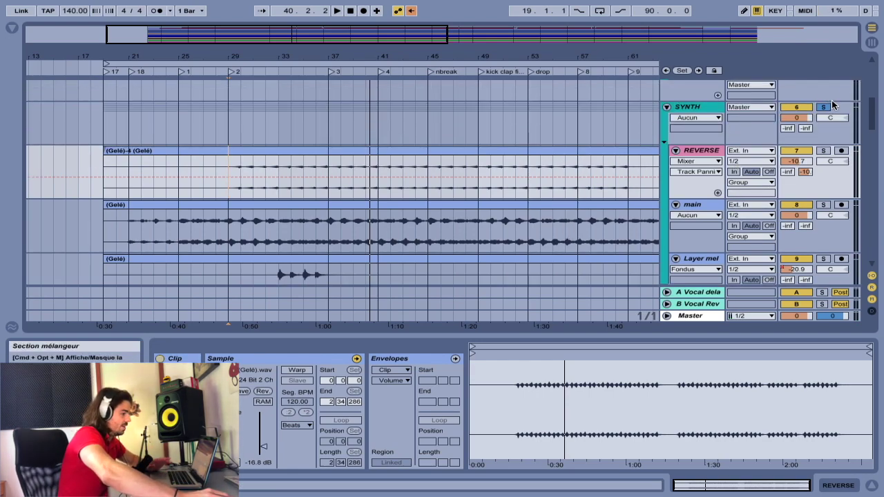
{"action": "scroll", "coordinate": [438, 173], "scroll_direction": "down", "scroll_amount": 8}
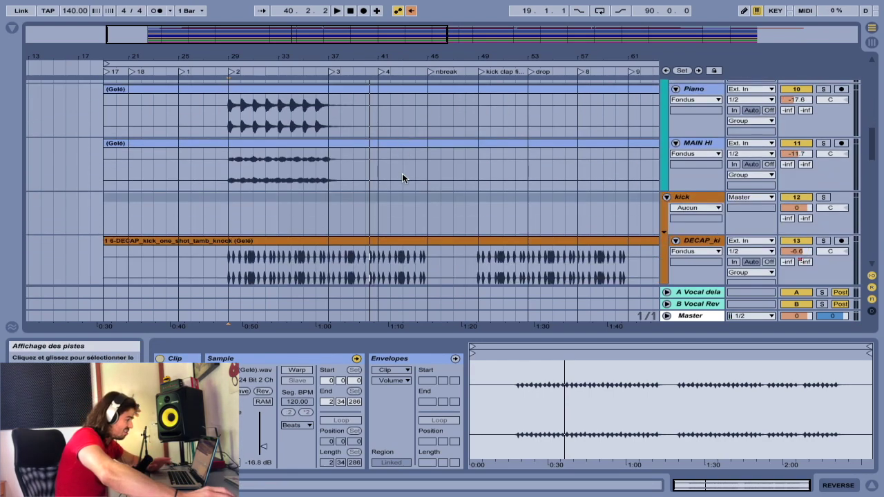
{"action": "scroll", "coordinate": [346, 183], "scroll_direction": "down", "scroll_amount": 3}
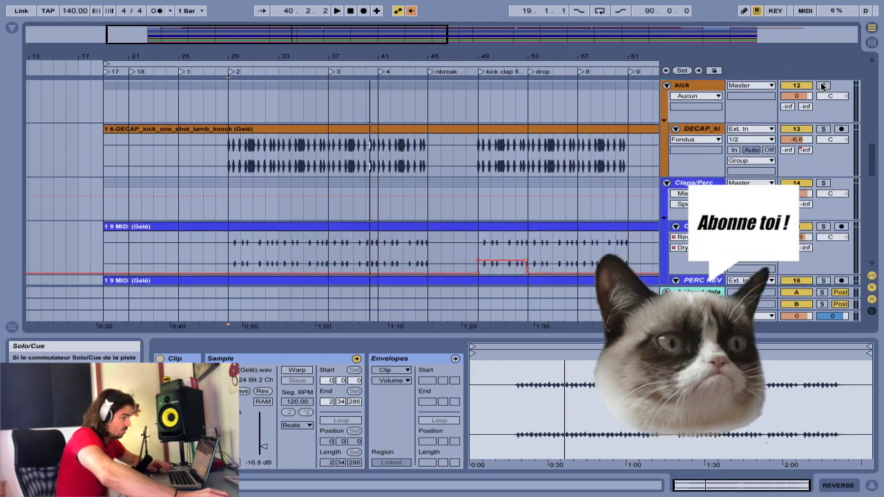
{"action": "scroll", "coordinate": [233, 142], "scroll_direction": "up", "scroll_amount": 5}
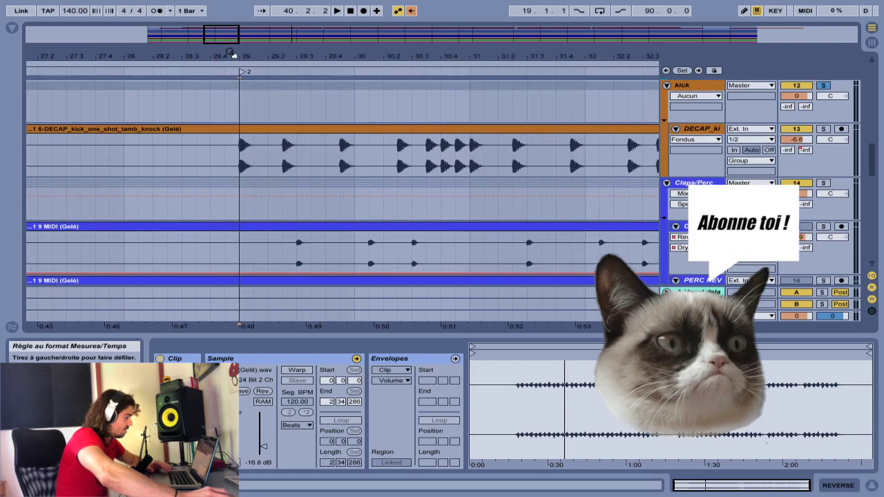
{"action": "left_click", "coordinate": [234, 154]}
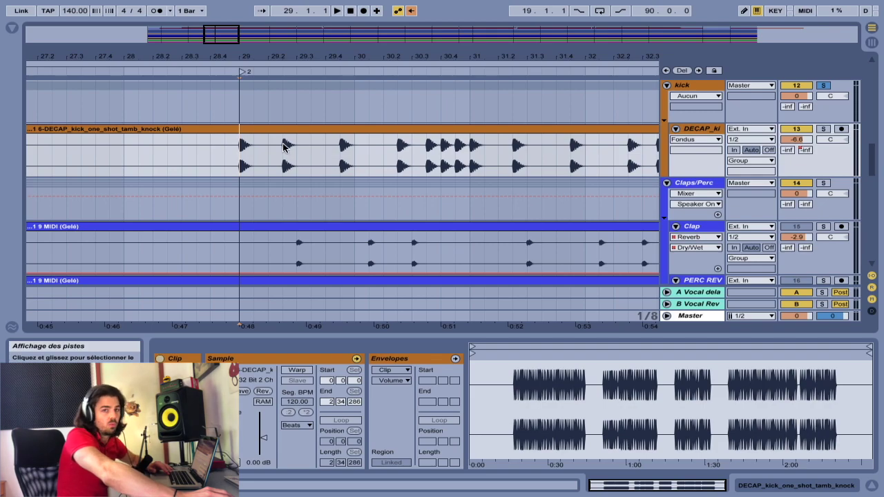
{"action": "key", "text": "space"}
{"action": "left_click_drag", "start_coordinate": [439, 58], "coordinate": [415, 125]}
{"action": "scroll", "coordinate": [414, 120], "scroll_direction": "down", "scroll_amount": 2}
{"action": "scroll", "coordinate": [414, 120], "scroll_direction": "right", "scroll_amount": 3}
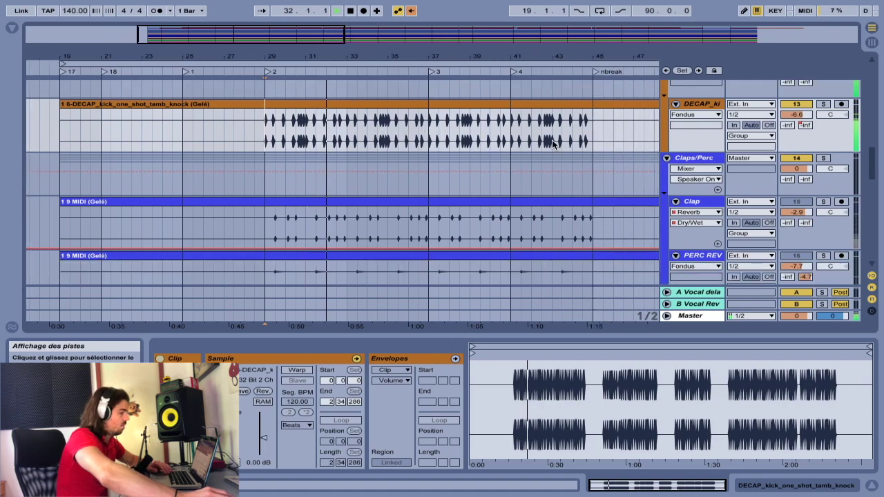
- Solo the Clap track in the Claps/Perc group and play it from just before its first hit in bar 29
{"action": "scroll", "coordinate": [656, 156], "scroll_direction": "down", "scroll_amount": 3}
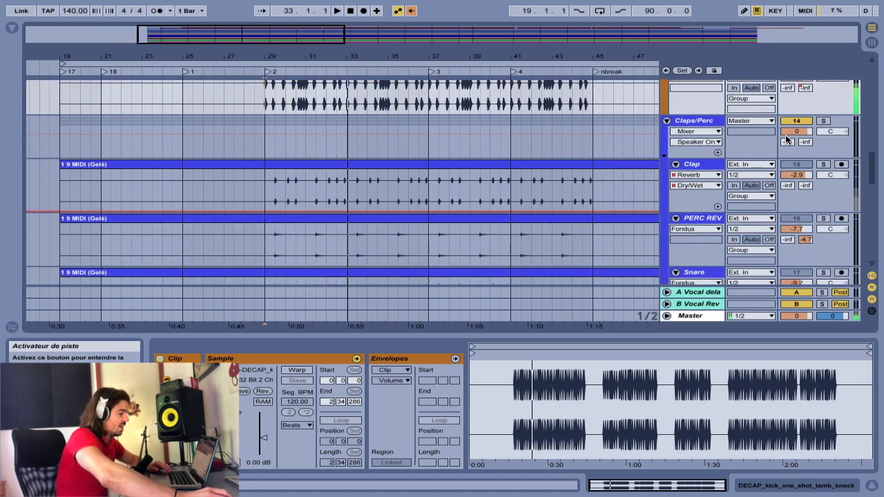
{"action": "scroll", "coordinate": [456, 180], "scroll_direction": "down", "scroll_amount": 4}
{"action": "left_click_drag", "start_coordinate": [277, 60], "coordinate": [270, 164]}
{"action": "left_click", "coordinate": [277, 138]}
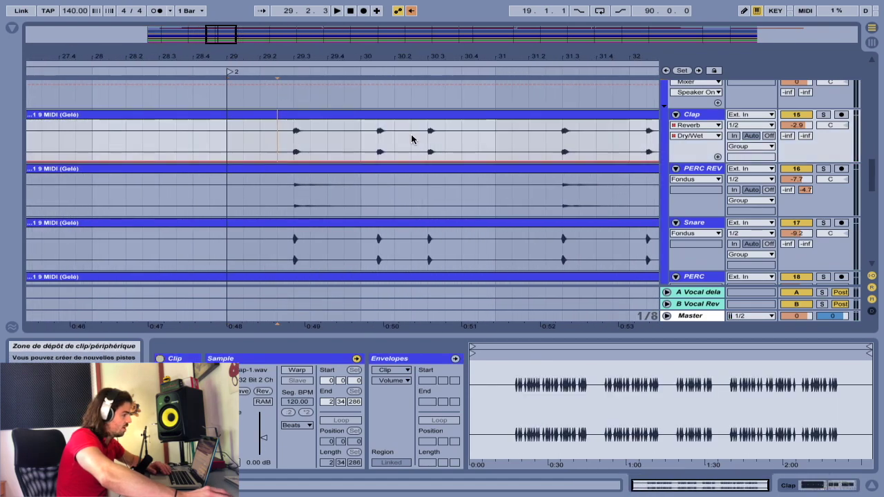
{"action": "left_click", "coordinate": [823, 114]}
{"action": "key", "text": "space"}
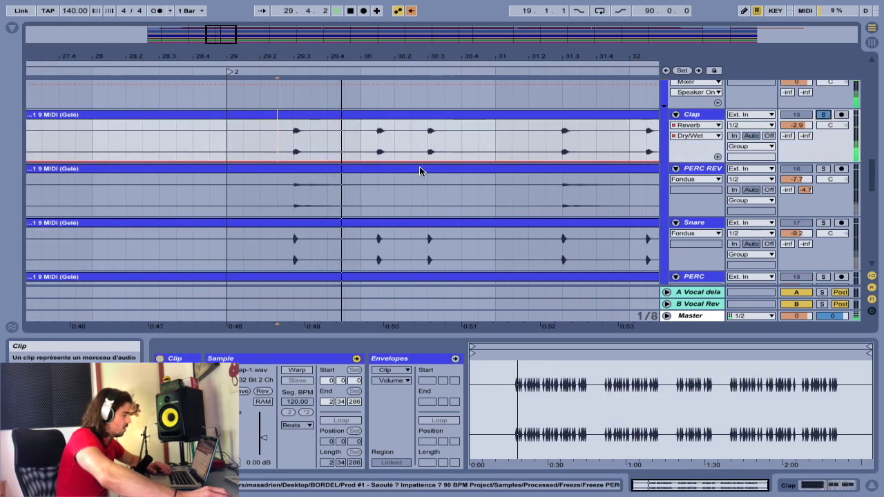
- Add the Snare track to the soloed Clap and play both from the first snare hit in bar 29
{"action": "scroll", "coordinate": [420, 167], "scroll_direction": "down", "scroll_amount": 2}
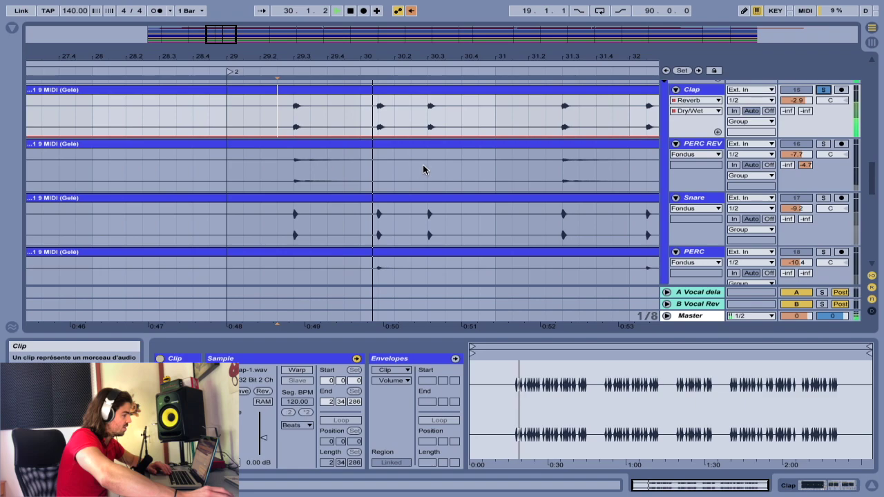
{"action": "left_click", "coordinate": [825, 198]}
{"action": "left_click", "coordinate": [289, 223]}
{"action": "key", "text": "space"}
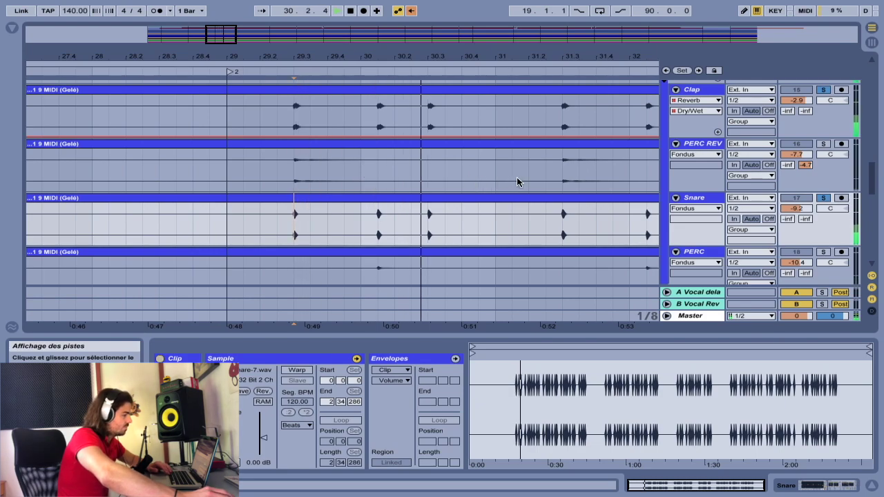
- Solo and play the PERC REV track from its first hit in bar 29, and the PERC track from just before bar 30
{"action": "left_click", "coordinate": [296, 176]}
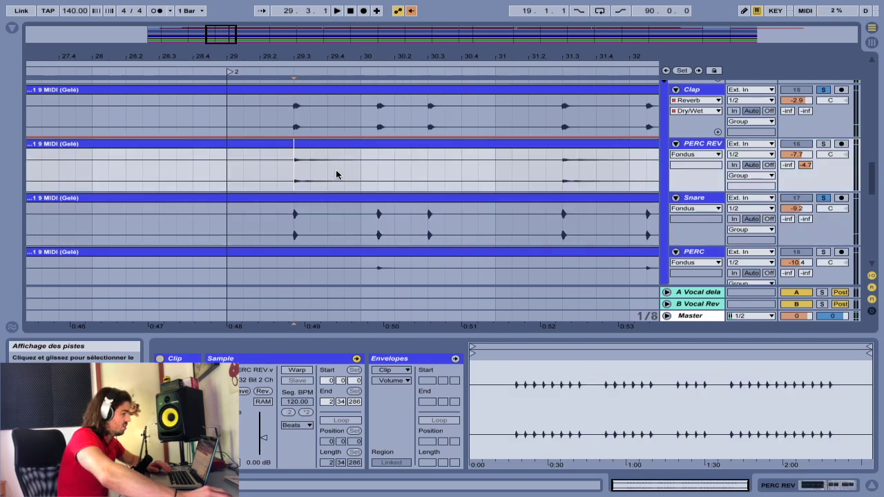
{"action": "left_click", "coordinate": [824, 144]}
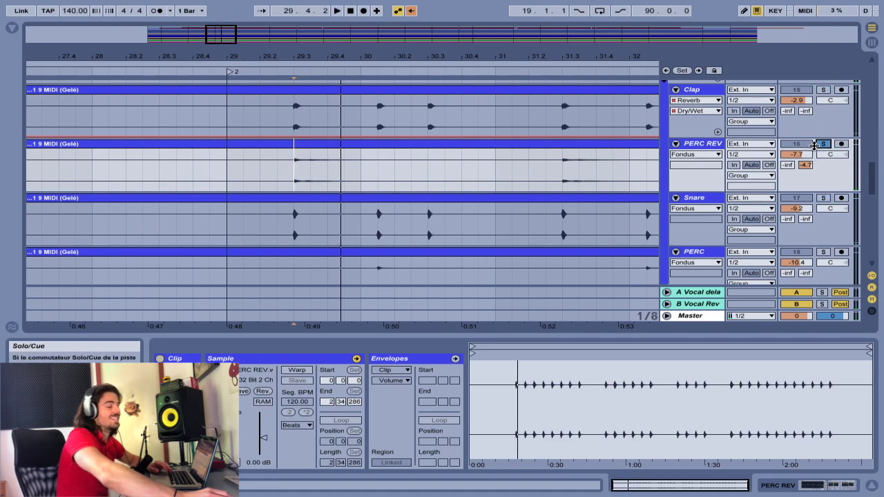
{"action": "scroll", "coordinate": [488, 178], "scroll_direction": "down", "scroll_amount": 3}
{"action": "left_click", "coordinate": [362, 199]}
{"action": "left_click", "coordinate": [825, 177]}
{"action": "key", "text": "space"}
{"action": "scroll", "coordinate": [822, 178], "scroll_direction": "up", "scroll_amount": 2}
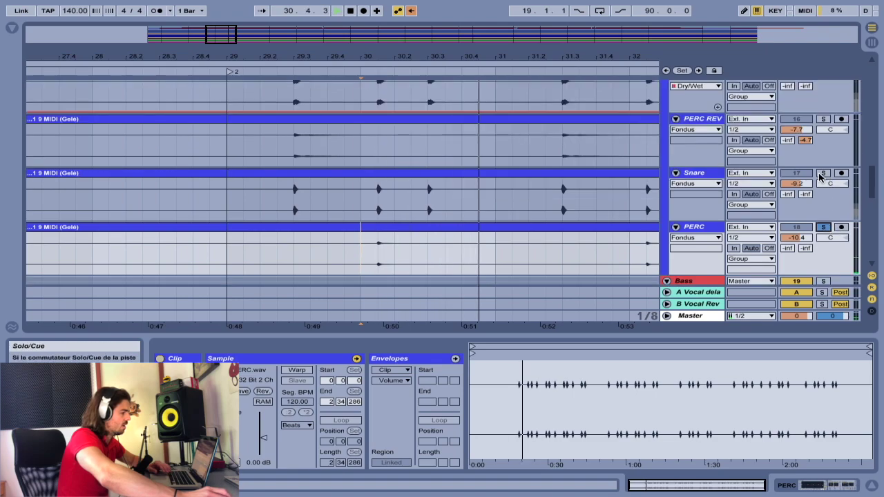
- Solo the whole Claps/Perc group, add the kick group to the solo and listen to both groups together
{"action": "scroll", "coordinate": [821, 178], "scroll_direction": "up", "scroll_amount": 3}
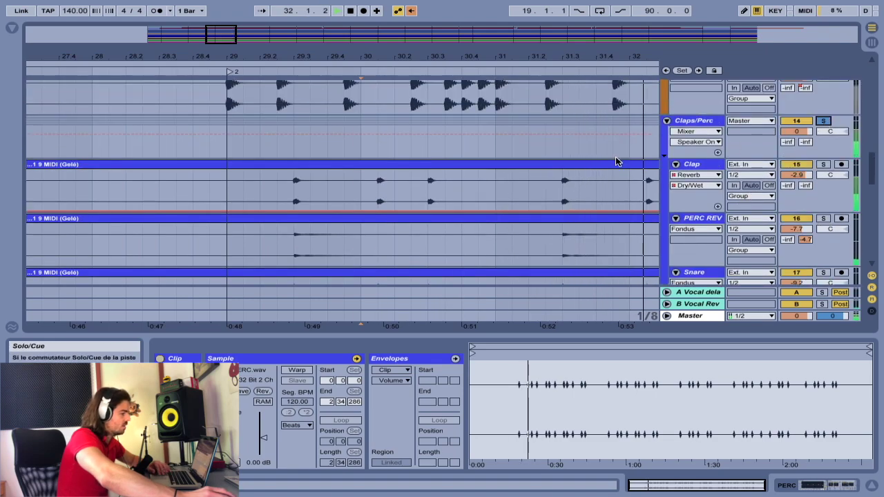
{"action": "scroll", "coordinate": [615, 165], "scroll_direction": "down", "scroll_amount": 2}
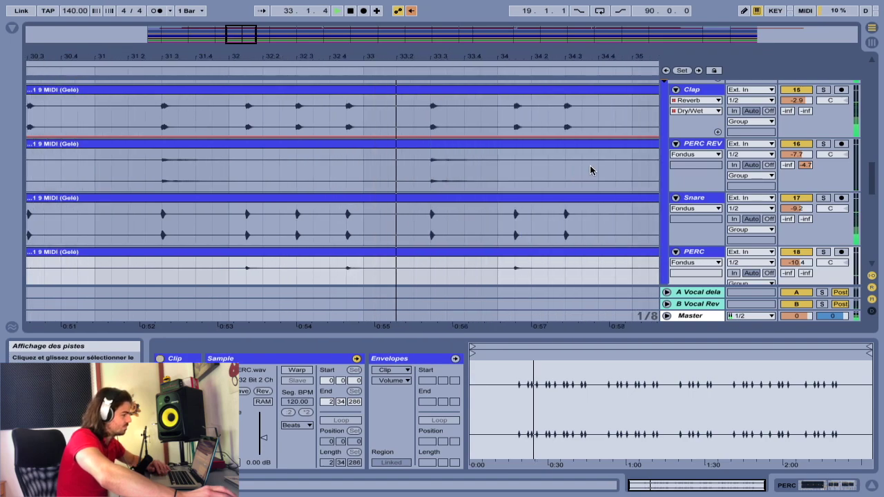
{"action": "scroll", "coordinate": [590, 165], "scroll_direction": "up", "scroll_amount": 4}
{"action": "left_click", "coordinate": [825, 123], "text": "super"}
{"action": "left_click_drag", "start_coordinate": [527, 56], "coordinate": [526, 30]}
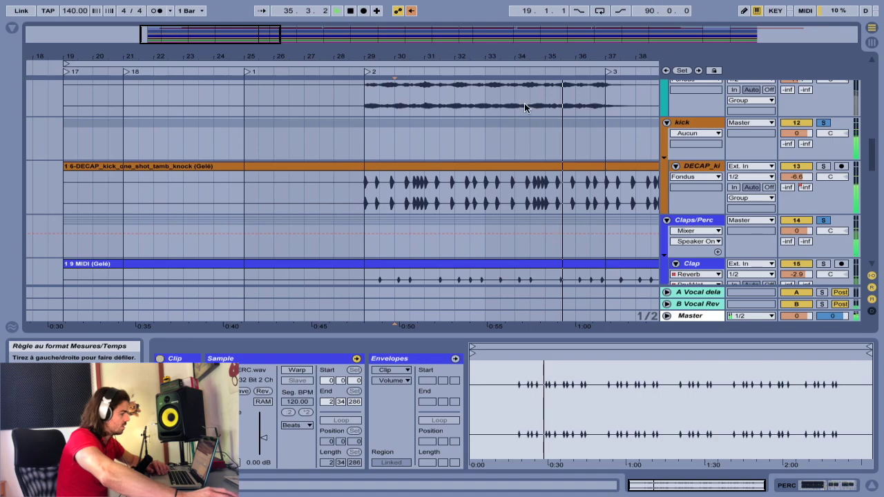
{"action": "scroll", "coordinate": [572, 193], "scroll_direction": "down", "scroll_amount": 4}
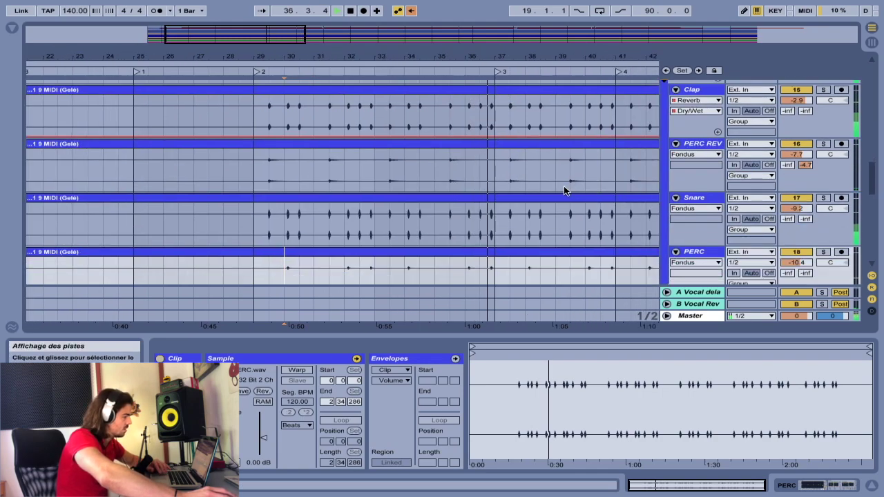
- Solo the Noise track in the Cymbal group and play it from marker 2 at bar 29
{"action": "scroll", "coordinate": [553, 188], "scroll_direction": "down", "scroll_amount": 6}
{"action": "scroll", "coordinate": [541, 192], "scroll_direction": "down", "scroll_amount": 5}
{"action": "scroll", "coordinate": [541, 193], "scroll_direction": "up", "scroll_amount": 1}
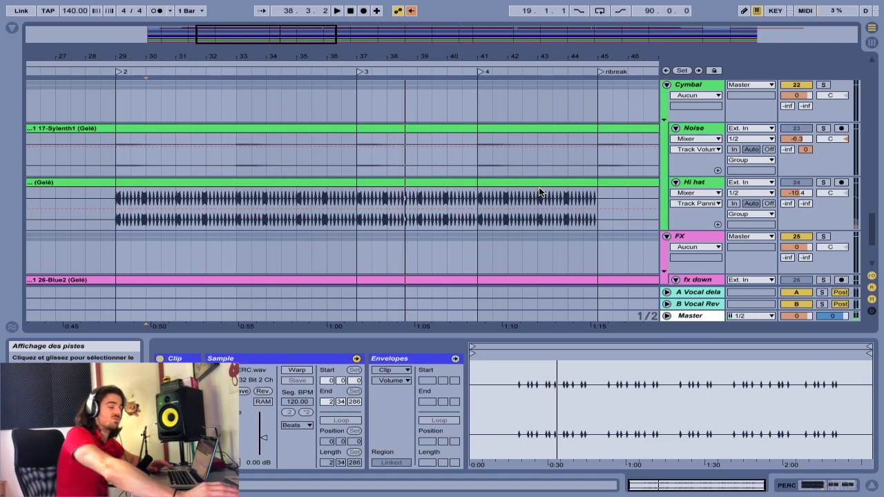
{"action": "left_click", "coordinate": [114, 163]}
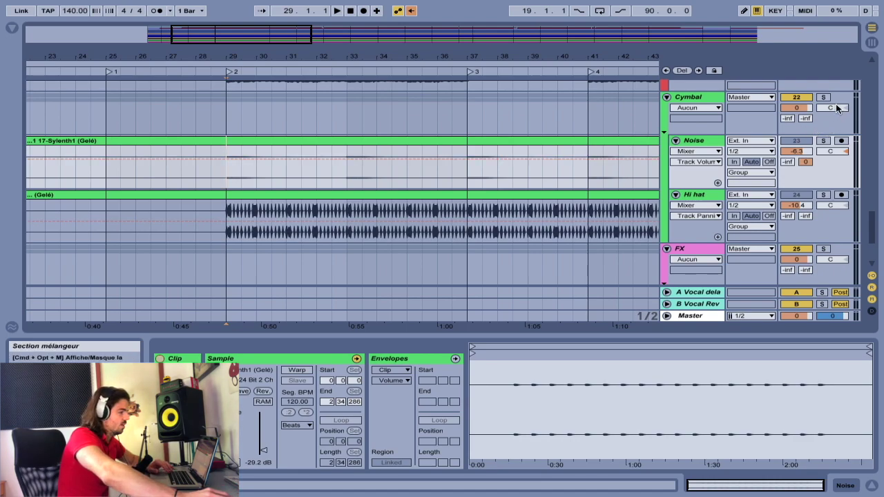
{"action": "left_click", "coordinate": [824, 141]}
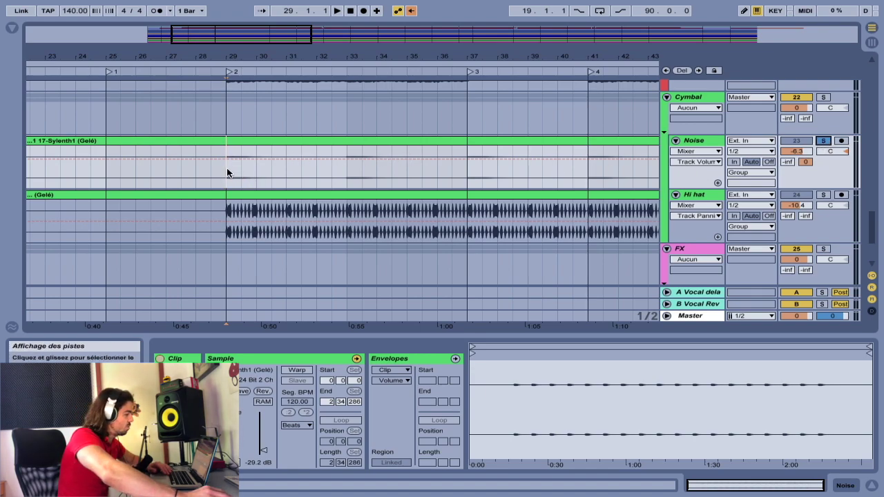
{"action": "key", "text": "space"}
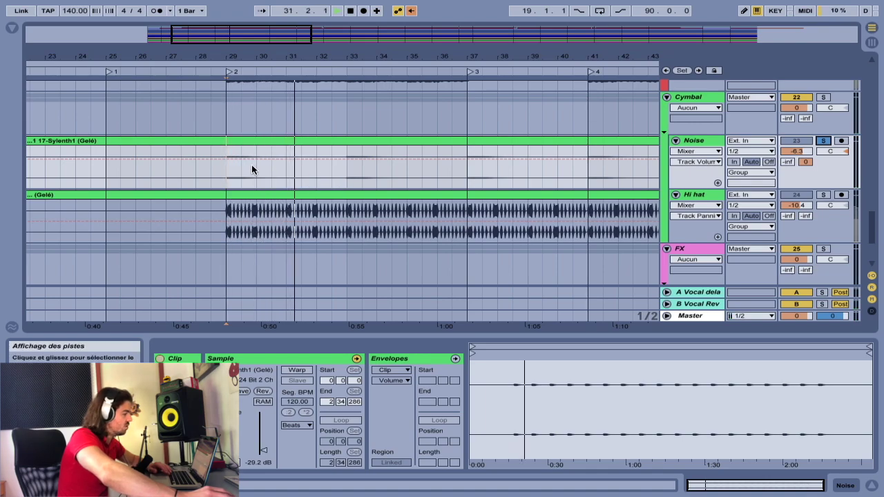
{"action": "key", "text": "space"}
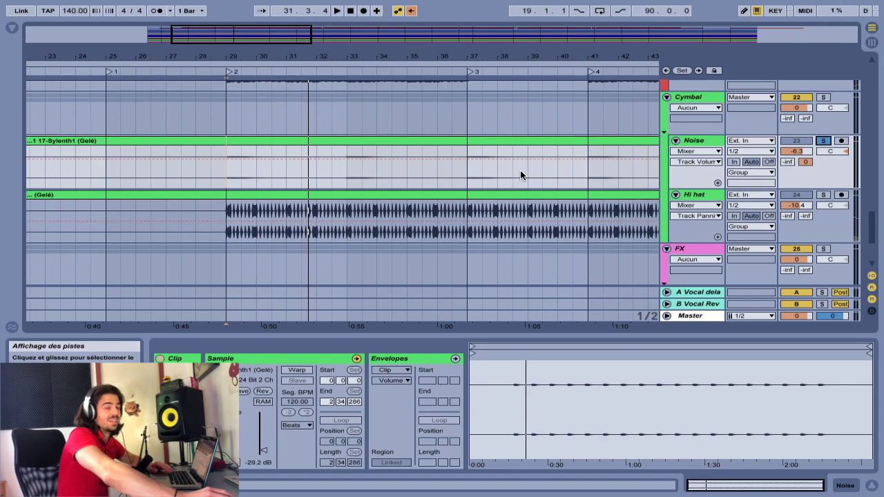
- Add the Hi hat track to the soloed Noise and play both from bar 29 while following the hi-hat pattern closely
{"action": "left_click", "coordinate": [825, 195]}
{"action": "left_click_drag", "start_coordinate": [227, 56], "coordinate": [228, 57]}
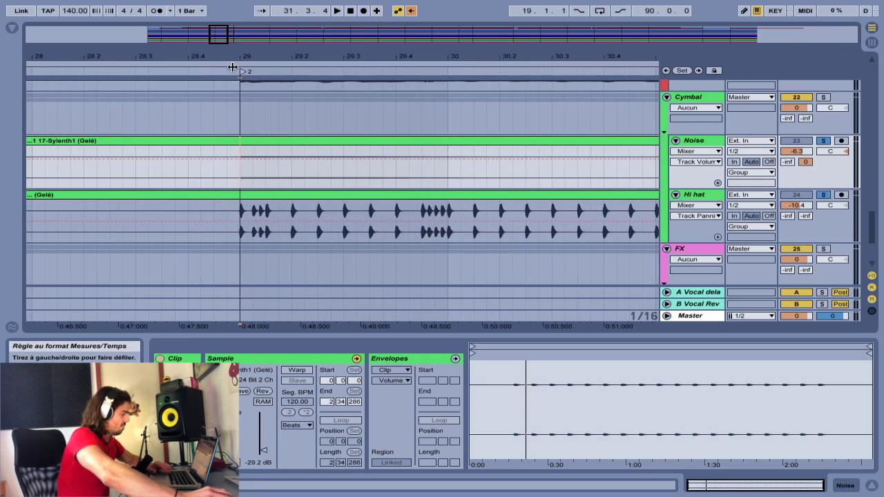
{"action": "key", "text": "space"}
{"action": "scroll", "coordinate": [464, 163], "scroll_direction": "right", "scroll_amount": 5}
{"action": "scroll", "coordinate": [460, 176], "scroll_direction": "down", "scroll_amount": 1}
{"action": "left_click_drag", "start_coordinate": [426, 55], "coordinate": [426, 42]}
{"action": "scroll", "coordinate": [520, 172], "scroll_direction": "down", "scroll_amount": 3}
{"action": "scroll", "coordinate": [520, 172], "scroll_direction": "right", "scroll_amount": 4}
{"action": "scroll", "coordinate": [518, 172], "scroll_direction": "left", "scroll_amount": 1}
{"action": "scroll", "coordinate": [518, 172], "scroll_direction": "up", "scroll_amount": 1}
- Solo the SYNTH, drum and Cymbal groups together and play them from bar 29
{"action": "scroll", "coordinate": [504, 183], "scroll_direction": "up", "scroll_amount": 5}
{"action": "scroll", "coordinate": [499, 184], "scroll_direction": "right", "scroll_amount": 1}
{"action": "scroll", "coordinate": [764, 157], "scroll_direction": "up", "scroll_amount": 4}
{"action": "scroll", "coordinate": [783, 151], "scroll_direction": "up", "scroll_amount": 3}
{"action": "scroll", "coordinate": [826, 138], "scroll_direction": "up", "scroll_amount": 2}
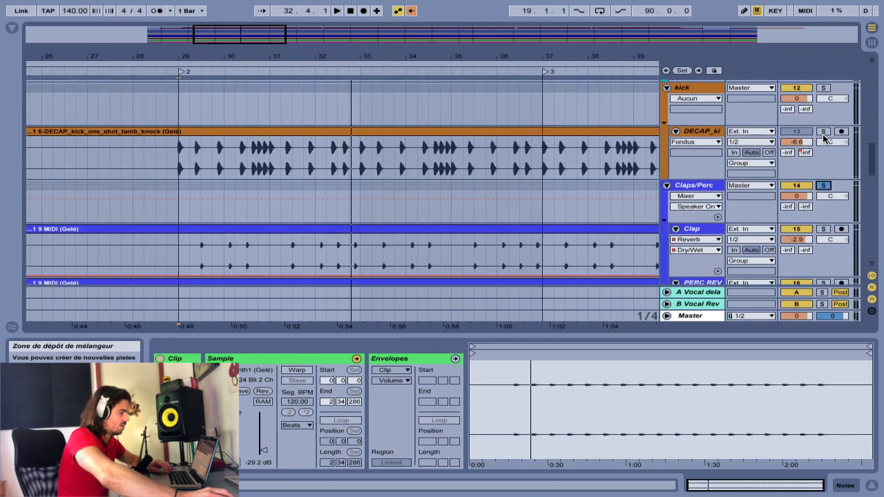
{"action": "scroll", "coordinate": [823, 139], "scroll_direction": "up", "scroll_amount": 5}
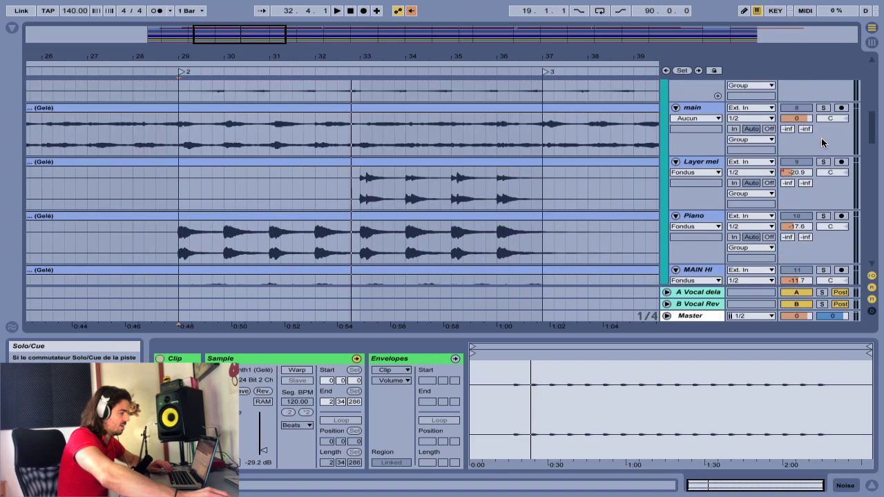
{"action": "scroll", "coordinate": [823, 143], "scroll_direction": "up", "scroll_amount": 2}
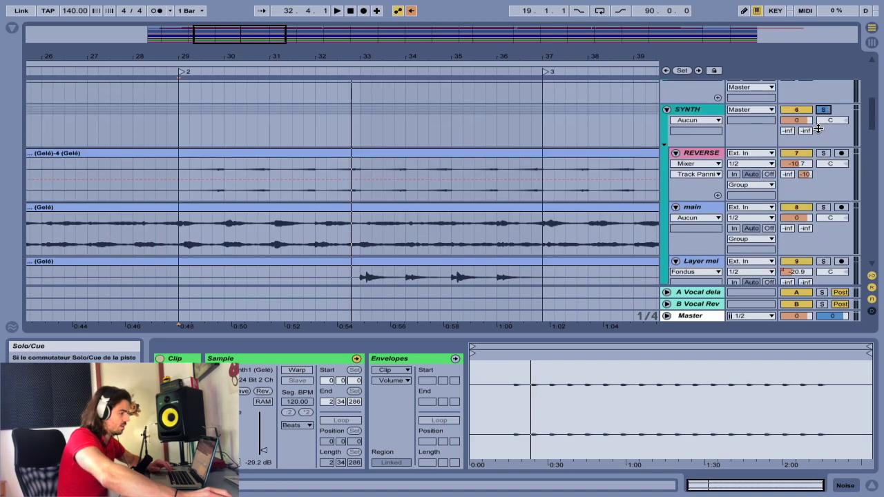
{"action": "scroll", "coordinate": [823, 125], "scroll_direction": "down", "scroll_amount": 8}
{"action": "scroll", "coordinate": [823, 159], "scroll_direction": "up", "scroll_amount": 1}
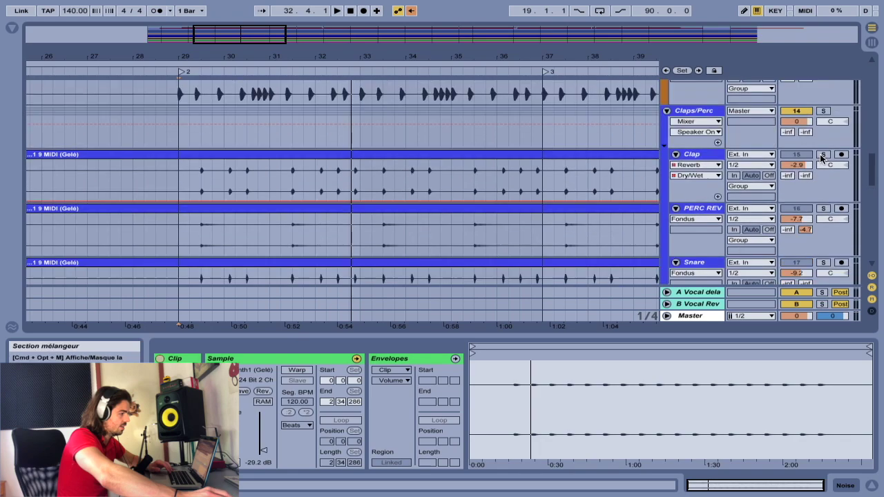
{"action": "scroll", "coordinate": [823, 166], "scroll_direction": "down", "scroll_amount": 10}
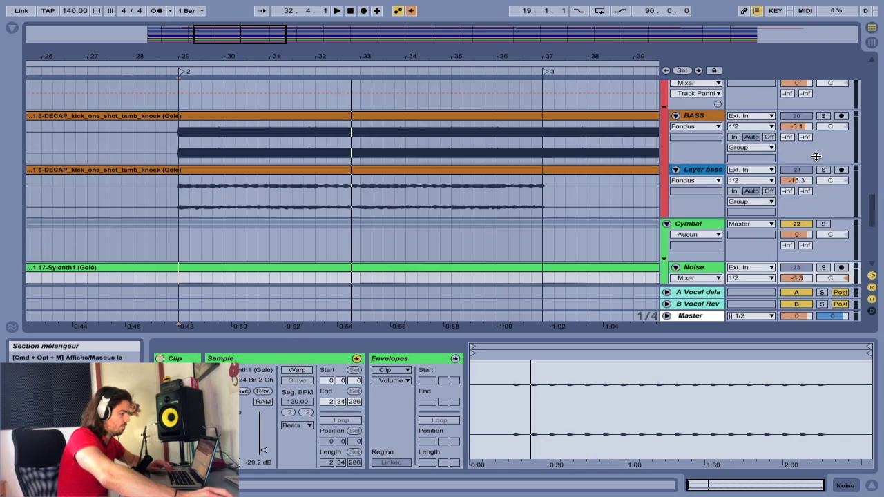
{"action": "key", "text": "space"}
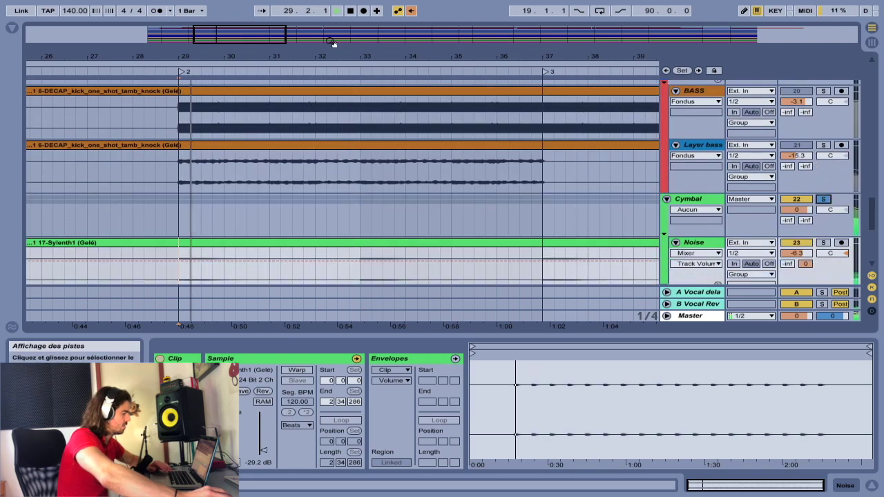
- Play the soloed groups from marker 3 at bar 37 and stop the playback
{"action": "left_click_drag", "start_coordinate": [326, 63], "coordinate": [320, 29]}
{"action": "left_click_drag", "start_coordinate": [425, 56], "coordinate": [426, 224]}
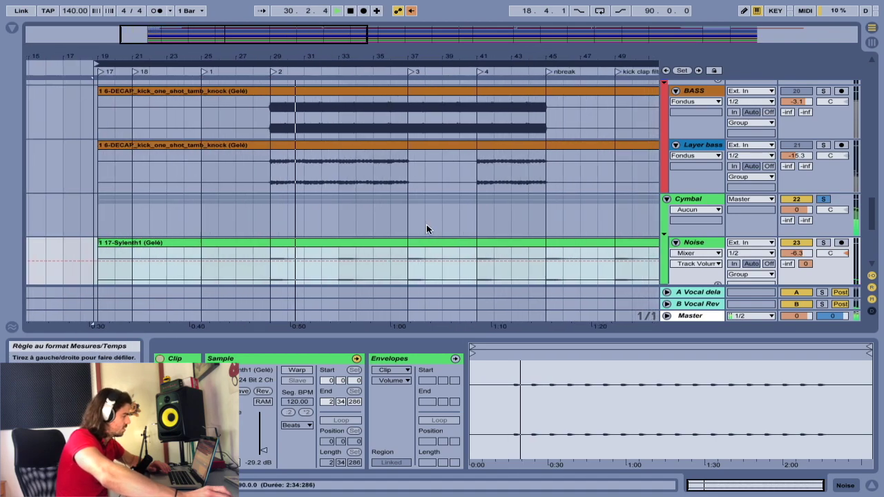
{"action": "scroll", "coordinate": [425, 222], "scroll_direction": "up", "scroll_amount": 2}
{"action": "scroll", "coordinate": [449, 197], "scroll_direction": "up", "scroll_amount": 2}
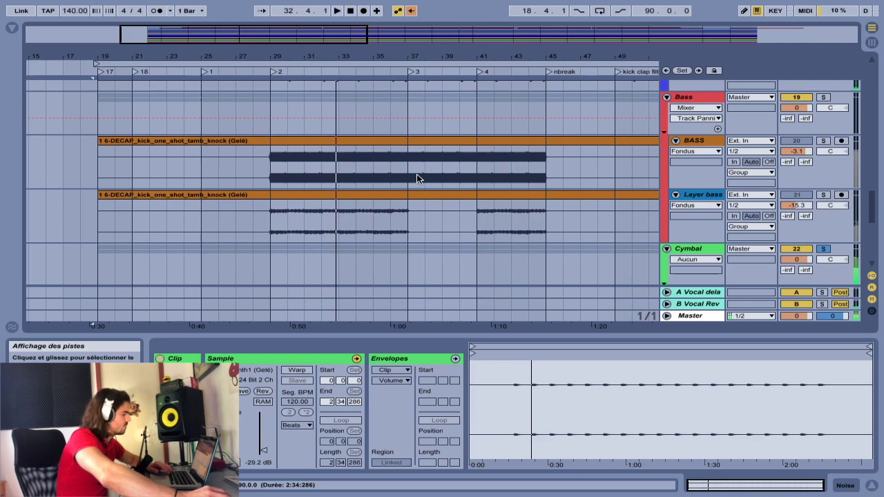
{"action": "left_click", "coordinate": [409, 174]}
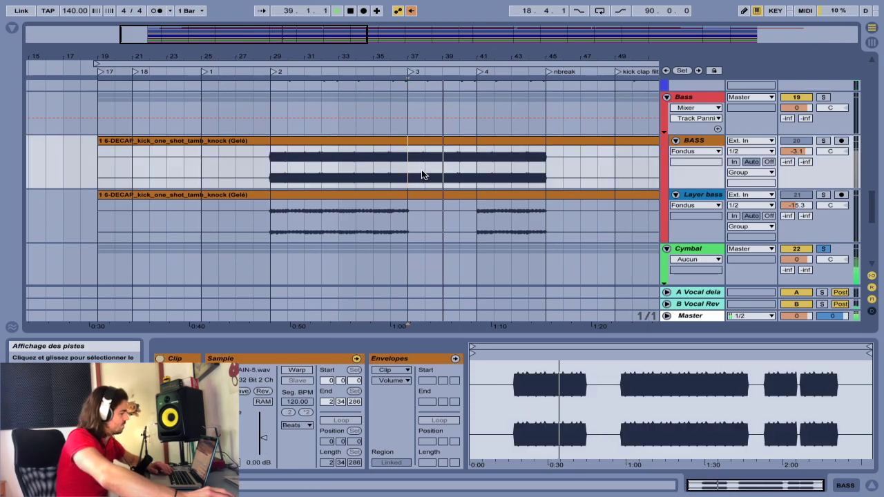
{"action": "key", "text": "space"}
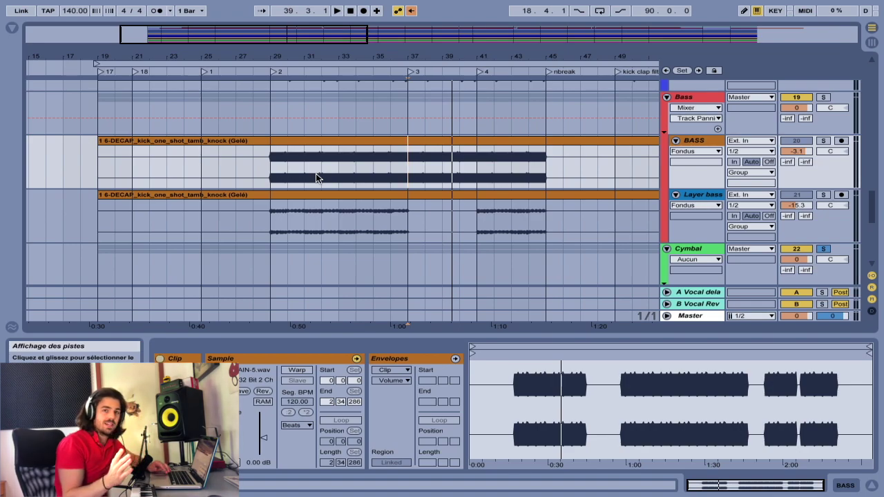
- Solo the BASS track in the Bass group and listen to it from bar 29
{"action": "left_click", "coordinate": [276, 173]}
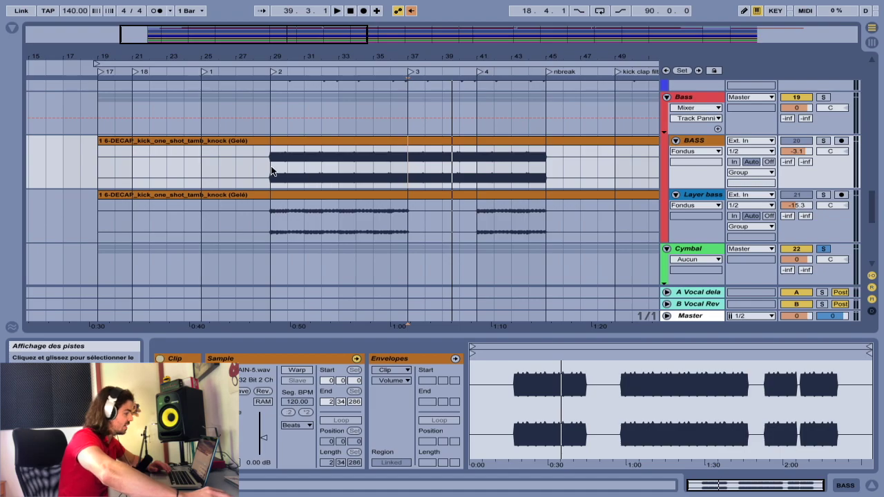
{"action": "left_click", "coordinate": [824, 141]}
{"action": "mouse_move", "coordinate": [276, 62]}
{"action": "left_mouse_down"}
{"action": "mouse_move", "coordinate": [277, 77]}
{"action": "mouse_move", "coordinate": [273, 55]}
{"action": "mouse_move", "coordinate": [277, 68]}
{"action": "left_mouse_up"}
{"action": "key", "text": "space"}
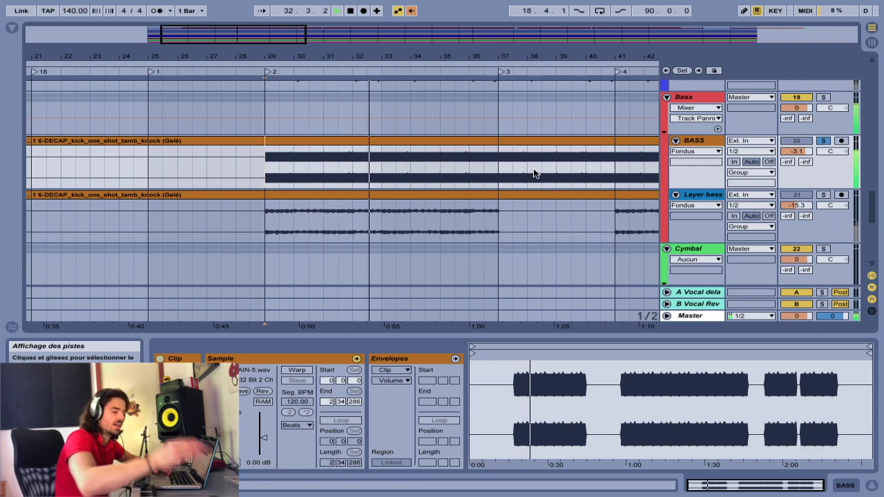
{"action": "key", "text": "space"}
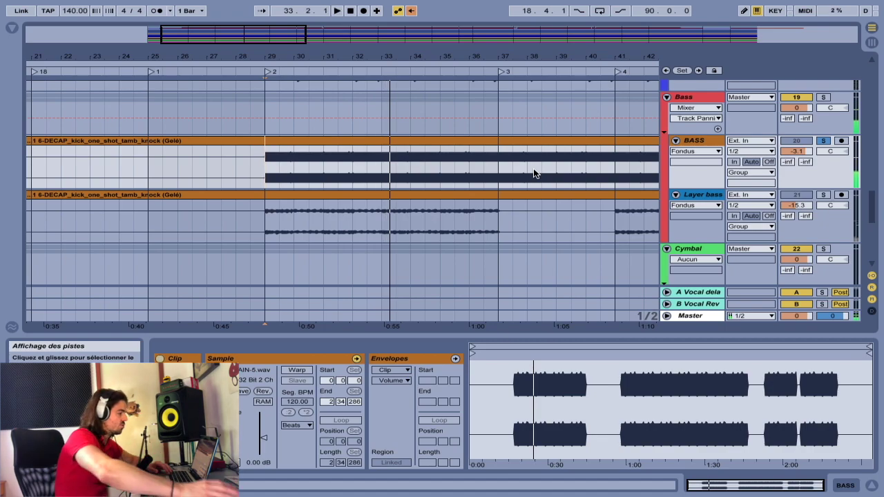
- Examine where the Layer bass sections fall in the arrangement, then solo that track and play it from bar 29
{"action": "scroll", "coordinate": [440, 176], "scroll_direction": "down", "scroll_amount": 1}
{"action": "scroll", "coordinate": [442, 166], "scroll_direction": "right", "scroll_amount": 3}
{"action": "scroll", "coordinate": [442, 166], "scroll_direction": "up", "scroll_amount": 1}
{"action": "left_click_drag", "start_coordinate": [443, 57], "coordinate": [359, 22]}
{"action": "left_click", "coordinate": [364, 219]}
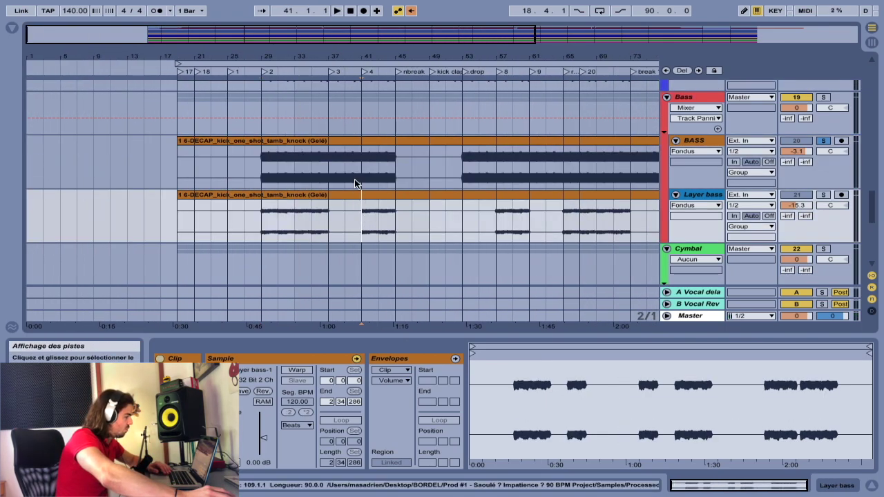
{"action": "scroll", "coordinate": [354, 181], "scroll_direction": "right", "scroll_amount": 2}
{"action": "scroll", "coordinate": [401, 188], "scroll_direction": "left", "scroll_amount": 2}
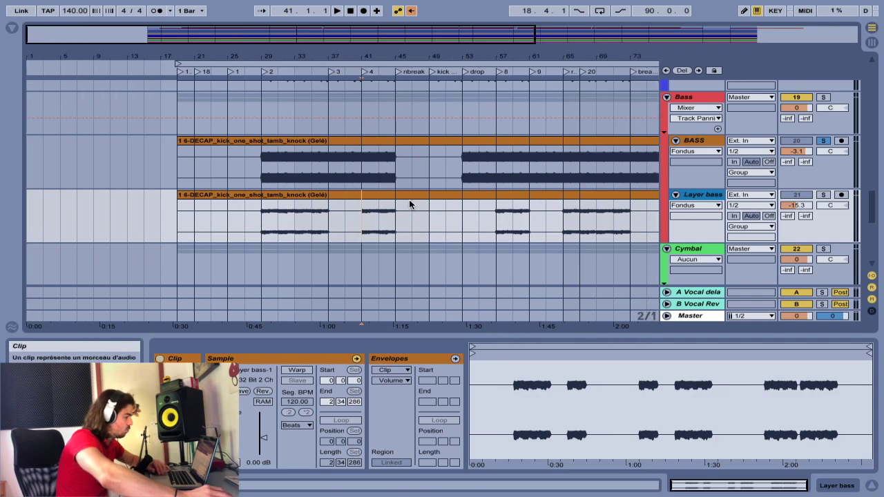
{"action": "left_click", "coordinate": [256, 223]}
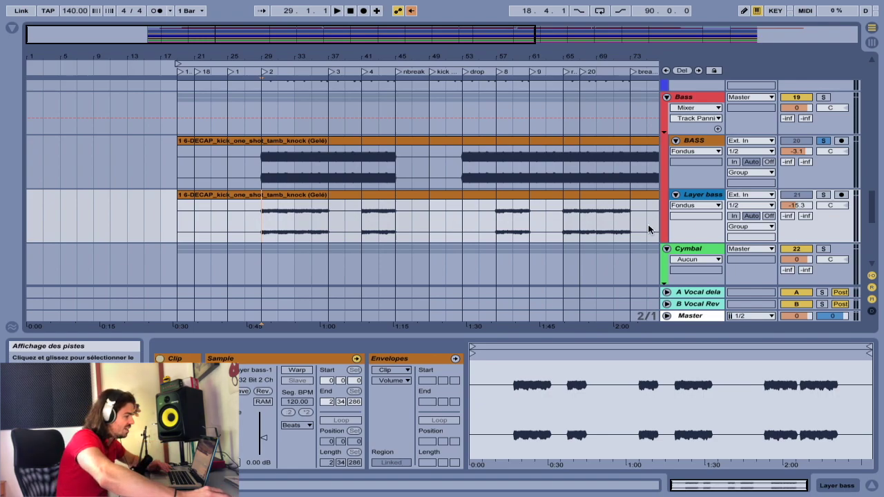
{"action": "left_click", "coordinate": [824, 196]}
{"action": "double_click", "coordinate": [709, 197]}
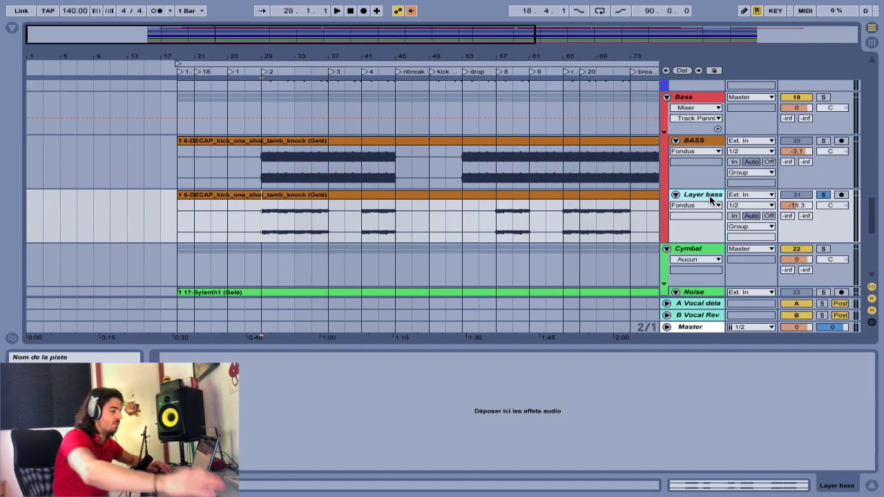
{"action": "key", "text": "space"}
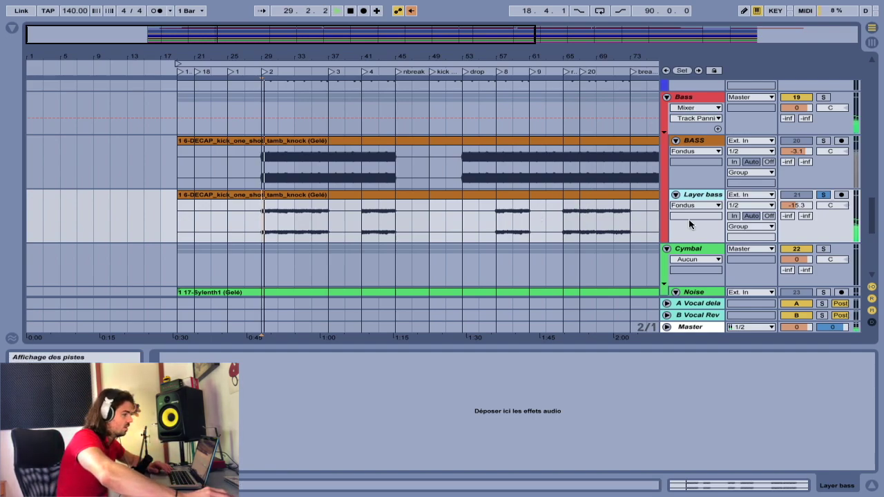
- Add the BASS track to the soloed Layer bass and listen to both bass layers together
{"action": "left_click", "coordinate": [824, 141]}
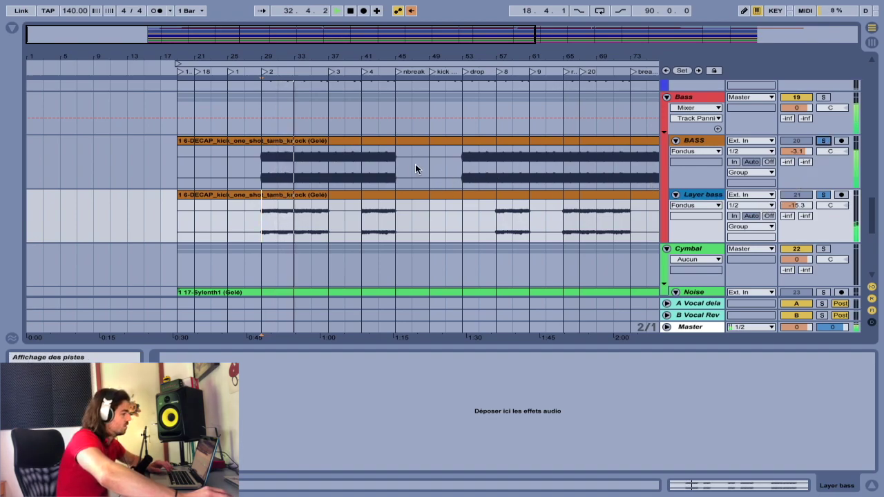
{"action": "scroll", "coordinate": [822, 158], "scroll_direction": "up", "scroll_amount": 1}
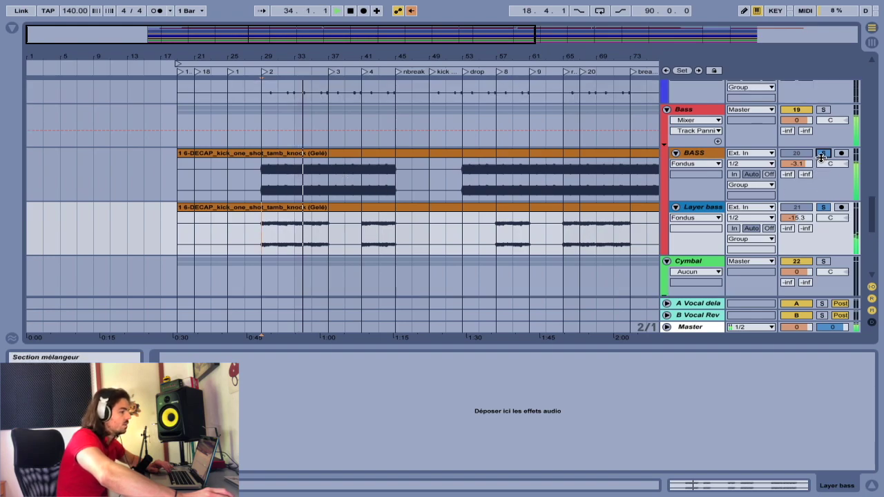
{"action": "scroll", "coordinate": [774, 179], "scroll_direction": "down", "scroll_amount": 1}
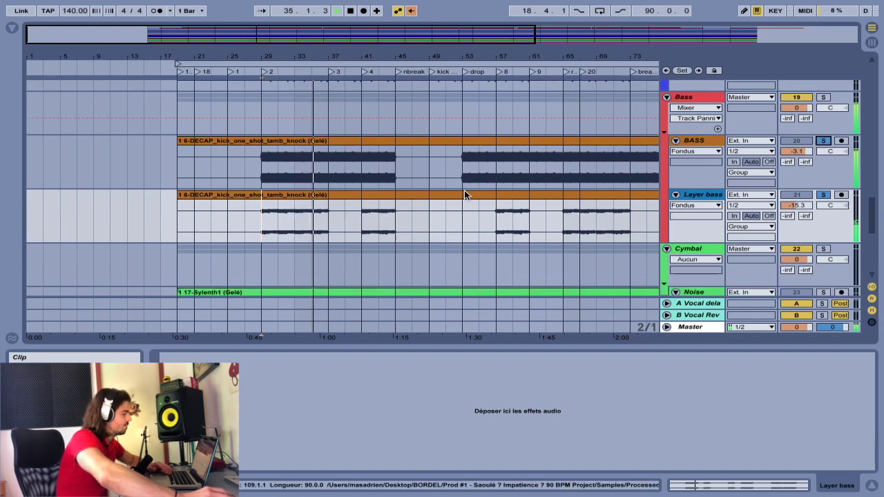
- Release the bass solos and play the full arrangement from bar 29 while viewing the FX group's tracks
{"action": "left_click", "coordinate": [822, 142]}
{"action": "key", "text": "space"}
{"action": "scroll", "coordinate": [351, 199], "scroll_direction": "down", "scroll_amount": 7}
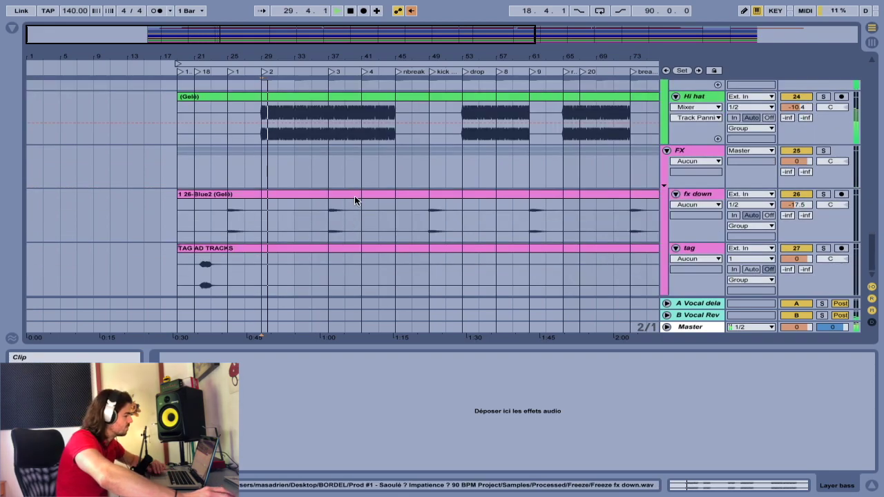
- Examine the arrangement's tracks from the atmosphere and vocals to the FX group while the full song plays
{"action": "scroll", "coordinate": [369, 187], "scroll_direction": "up", "scroll_amount": 10}
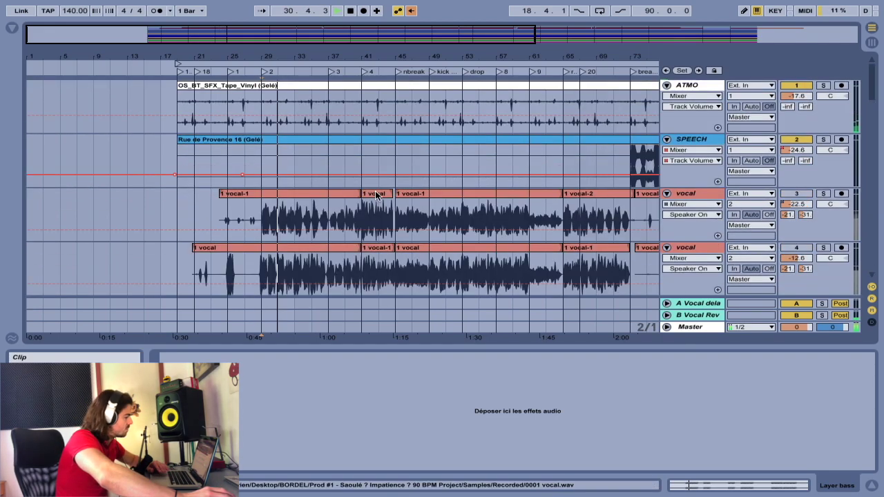
{"action": "scroll", "coordinate": [383, 184], "scroll_direction": "down", "scroll_amount": 8}
{"action": "scroll", "coordinate": [389, 185], "scroll_direction": "up", "scroll_amount": 10}
{"action": "scroll", "coordinate": [400, 185], "scroll_direction": "down", "scroll_amount": 5}
{"action": "scroll", "coordinate": [402, 184], "scroll_direction": "up", "scroll_amount": 8}
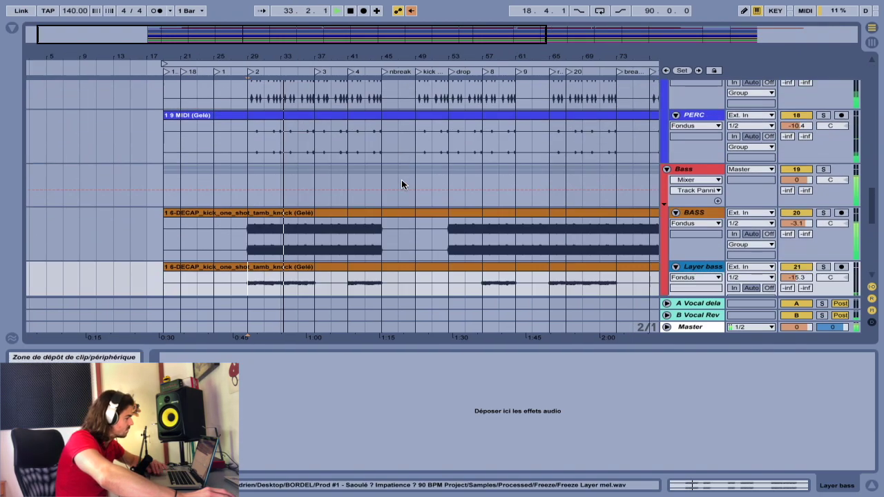
{"action": "scroll", "coordinate": [398, 172], "scroll_direction": "down", "scroll_amount": 10}
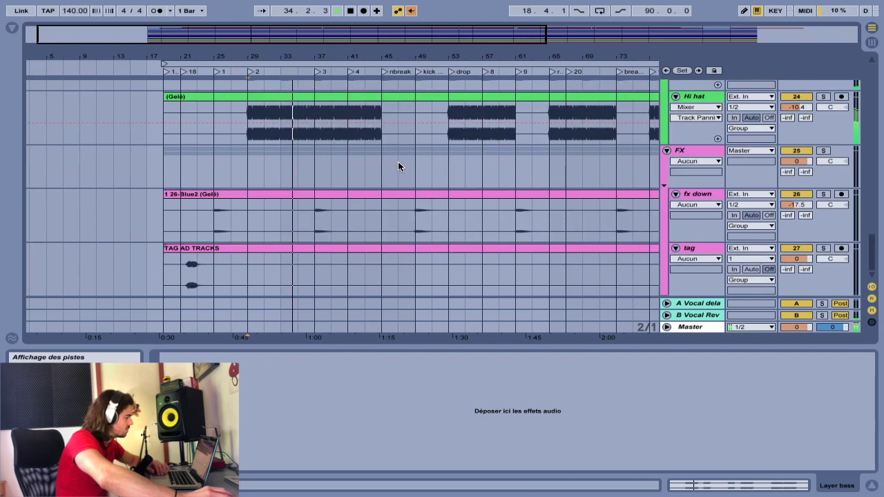
{"action": "scroll", "coordinate": [407, 165], "scroll_direction": "up", "scroll_amount": 6}
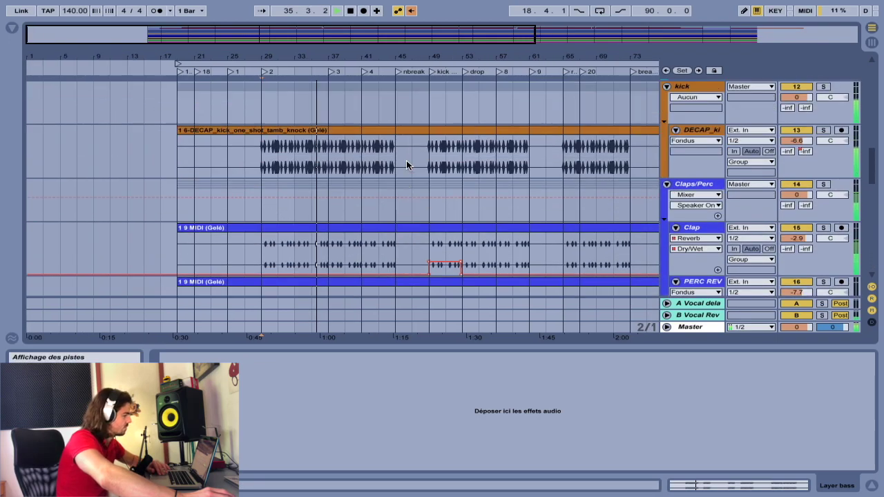
{"action": "scroll", "coordinate": [407, 165], "scroll_direction": "down", "scroll_amount": 10}
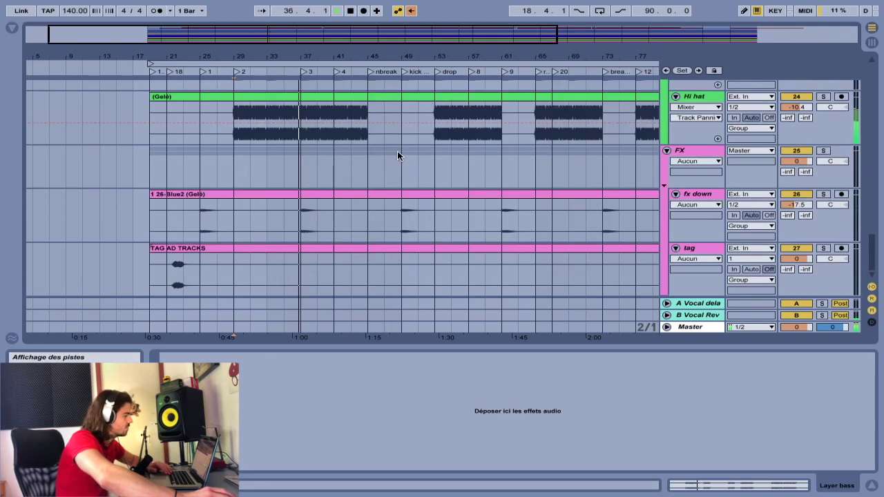
- Solo the fx down track briefly, then release the solo and look over the remaining sections across all tracks
{"action": "left_click", "coordinate": [823, 195]}
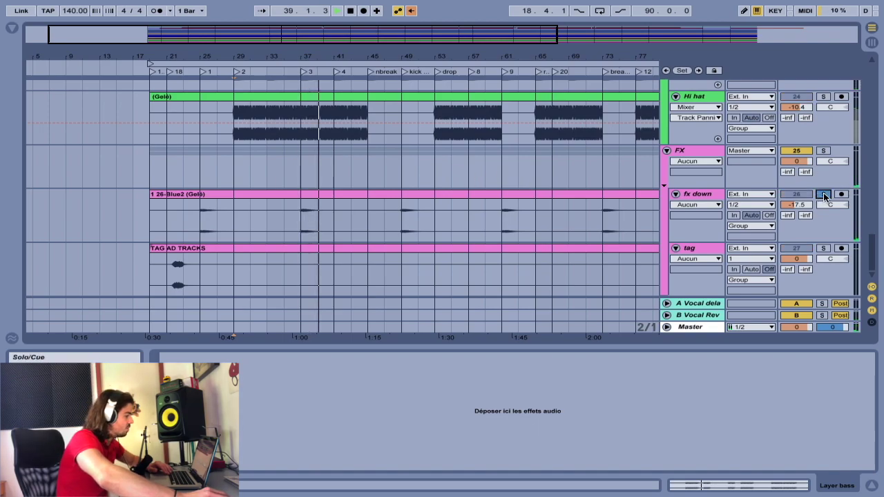
{"action": "left_click", "coordinate": [824, 195]}
{"action": "scroll", "coordinate": [414, 215], "scroll_direction": "right", "scroll_amount": 10}
{"action": "scroll", "coordinate": [417, 210], "scroll_direction": "up", "scroll_amount": 5}
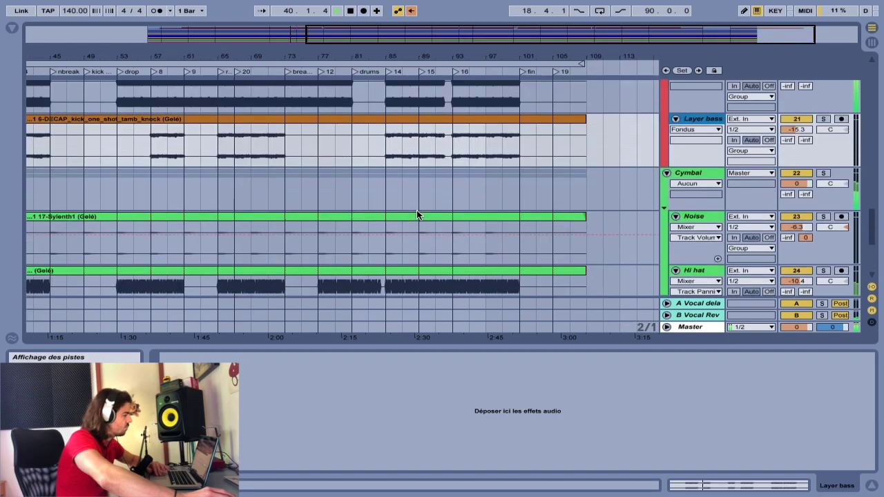
{"action": "scroll", "coordinate": [421, 211], "scroll_direction": "left", "scroll_amount": 4}
{"action": "scroll", "coordinate": [420, 210], "scroll_direction": "up", "scroll_amount": 10}
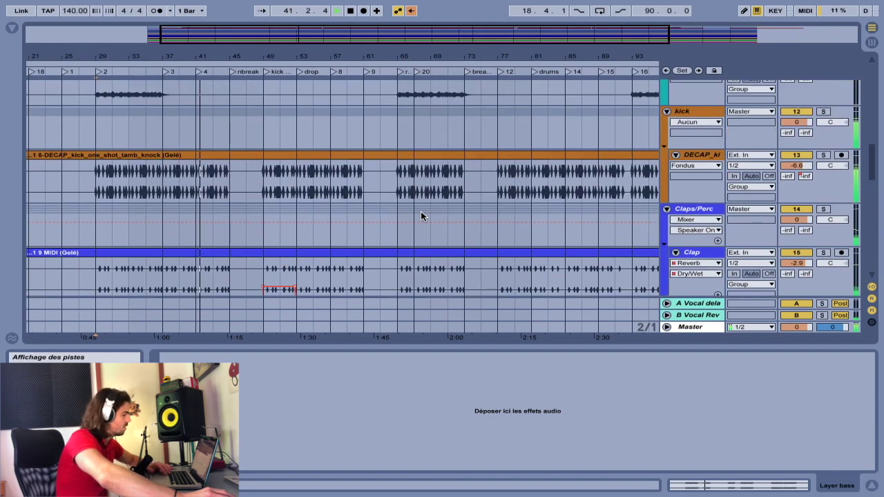
{"action": "scroll", "coordinate": [290, 224], "scroll_direction": "down", "scroll_amount": 15}
{"action": "scroll", "coordinate": [335, 242], "scroll_direction": "right", "scroll_amount": 2}
{"action": "scroll", "coordinate": [331, 221], "scroll_direction": "up", "scroll_amount": 3}
{"action": "scroll", "coordinate": [339, 164], "scroll_direction": "left", "scroll_amount": 4}
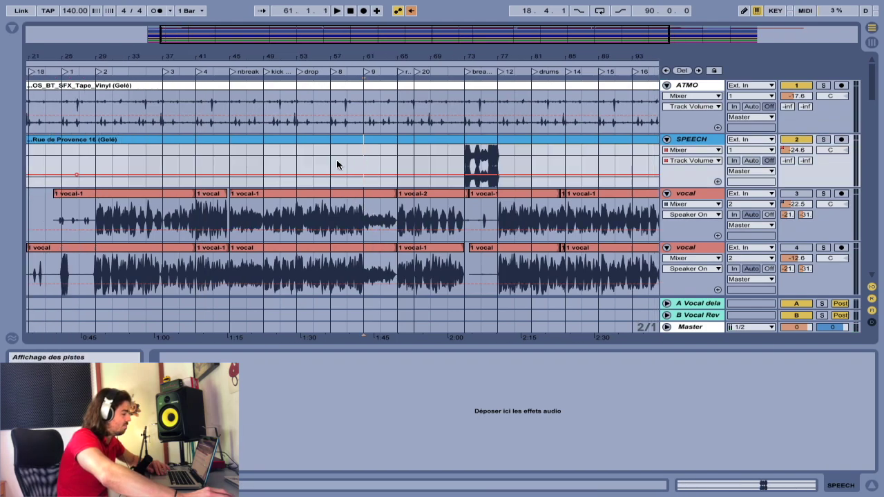
- Show the whole song in the arrangement and select the full loop range, then the ATMO track
{"action": "scroll", "coordinate": [407, 166], "scroll_direction": "right", "scroll_amount": 4}
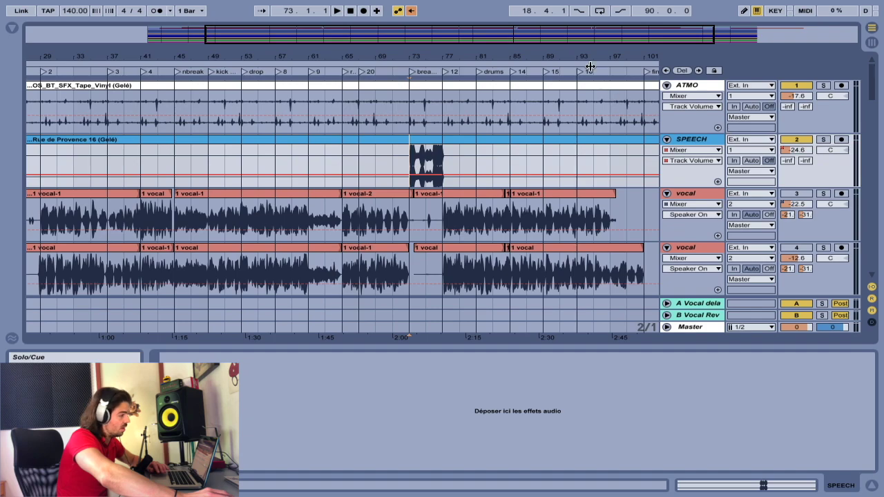
{"action": "left_click_drag", "start_coordinate": [498, 57], "coordinate": [498, 31]}
{"action": "left_click", "coordinate": [430, 63]}
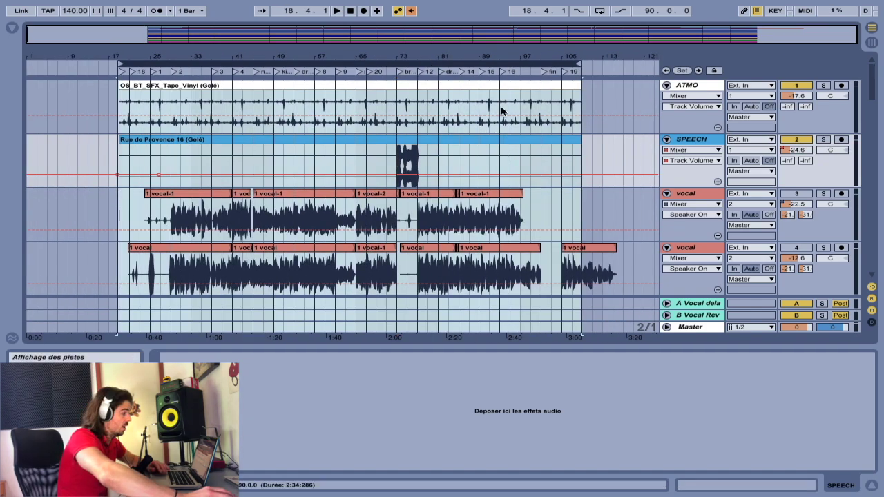
{"action": "left_click", "coordinate": [683, 87]}
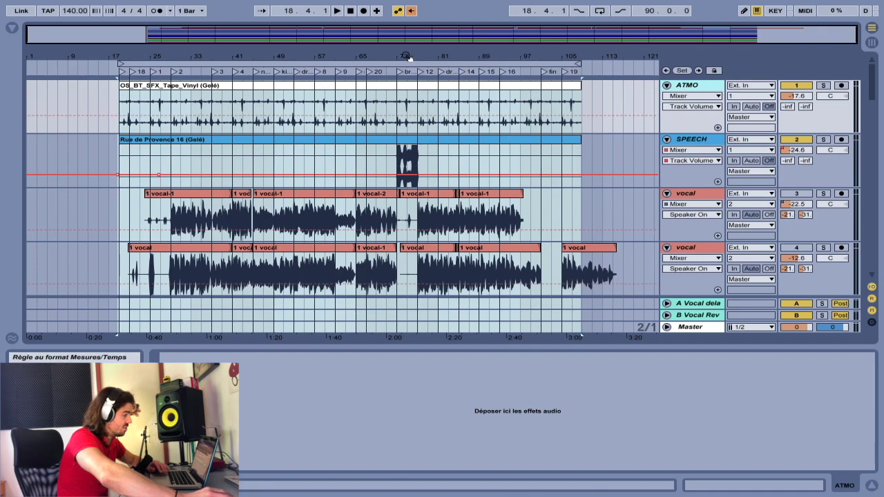
- Mark song sections on the SPEECH track: bar 29, the range from bar 37 to 45, and the break at bar 73
{"action": "left_click", "coordinate": [173, 155]}
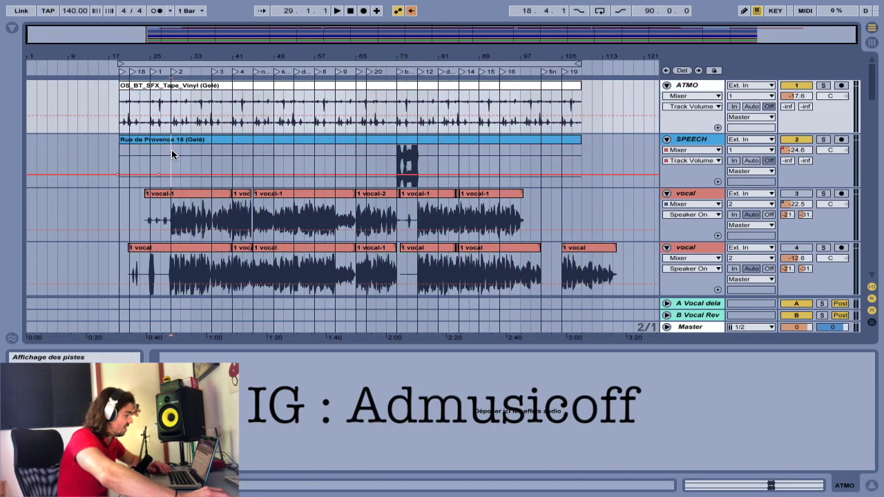
{"action": "left_click", "coordinate": [172, 155]}
{"action": "left_click_drag", "start_coordinate": [171, 152], "coordinate": [221, 157]}
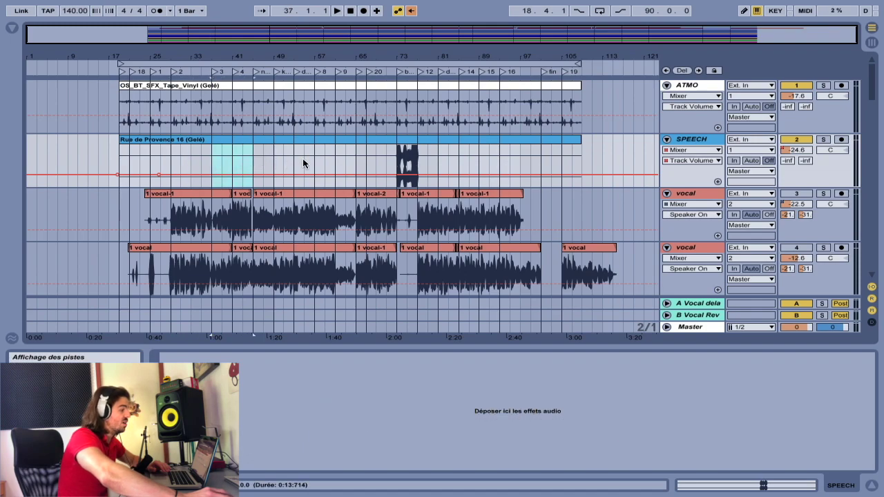
{"action": "left_click", "coordinate": [392, 155]}
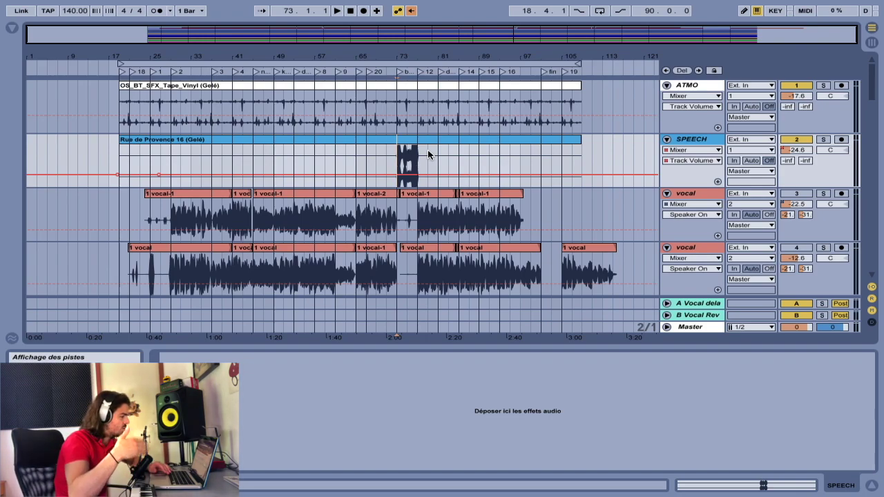
- Solo the SPEECH track and listen to its break section from bar 73 to bar 77
{"action": "left_click_drag", "start_coordinate": [412, 52], "coordinate": [425, 131]}
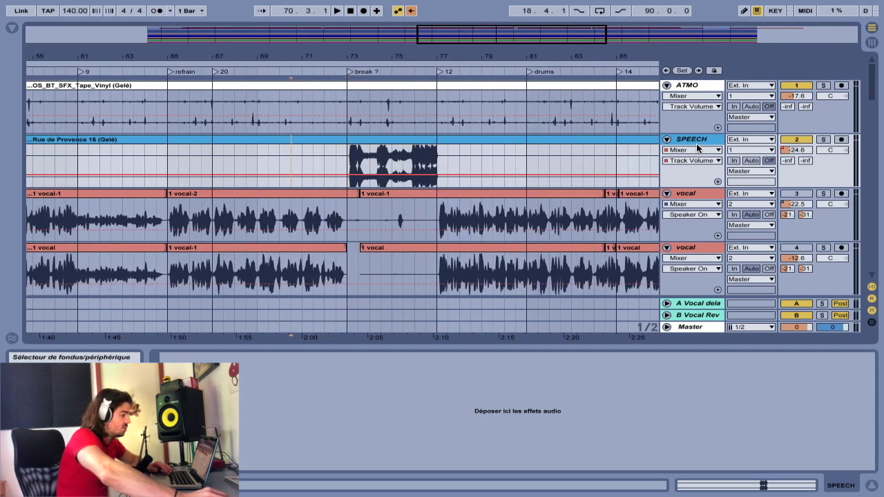
{"action": "left_click", "coordinate": [823, 140]}
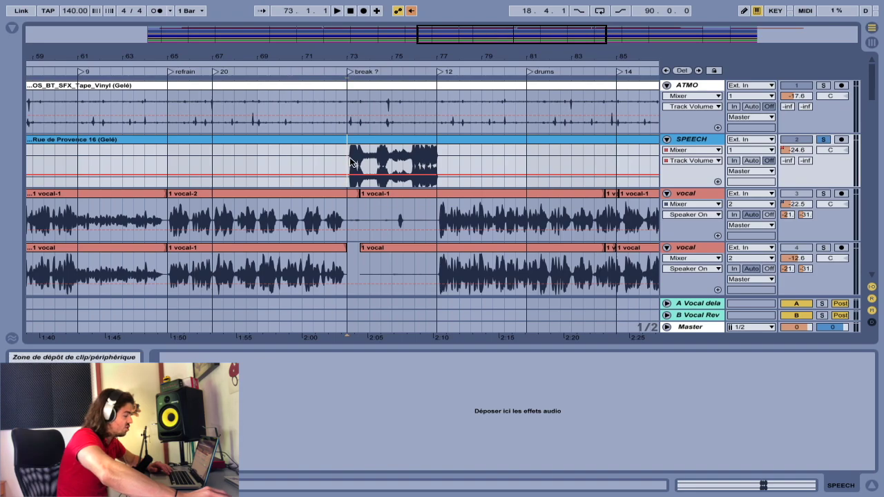
{"action": "key", "text": "space"}
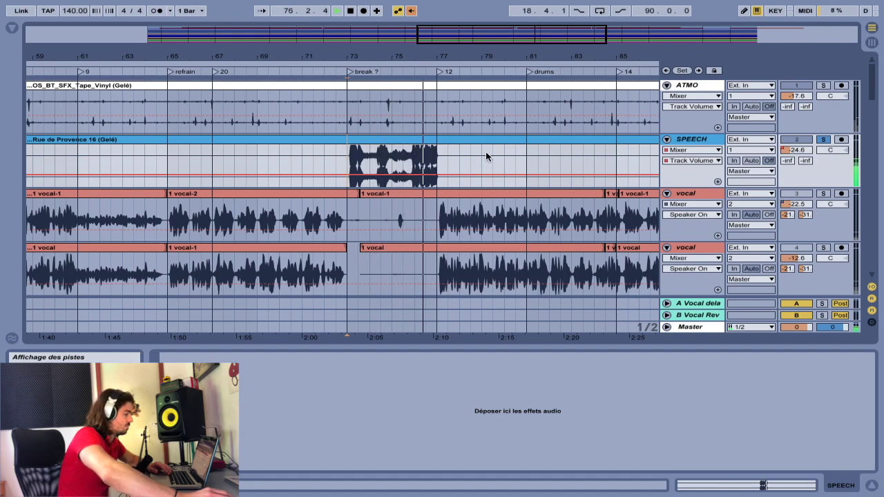
{"action": "key", "text": "space"}
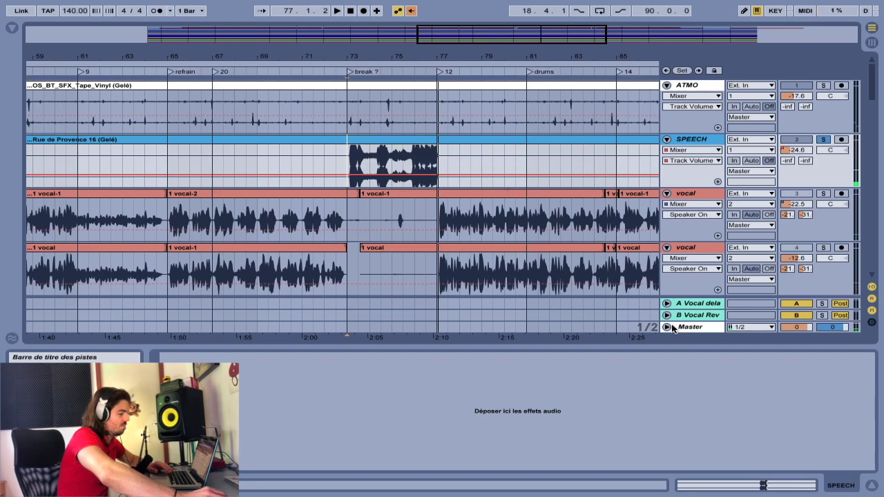
- View the Master track's effects and the kHs Tape Stop plug-in window, then close that window
{"action": "left_click", "coordinate": [674, 328]}
{"action": "left_click", "coordinate": [190, 358]}
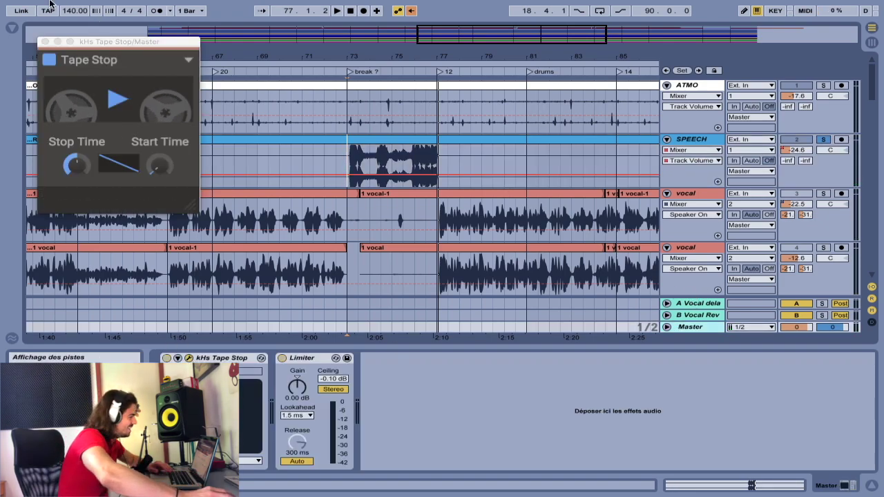
{"action": "left_click", "coordinate": [45, 42]}
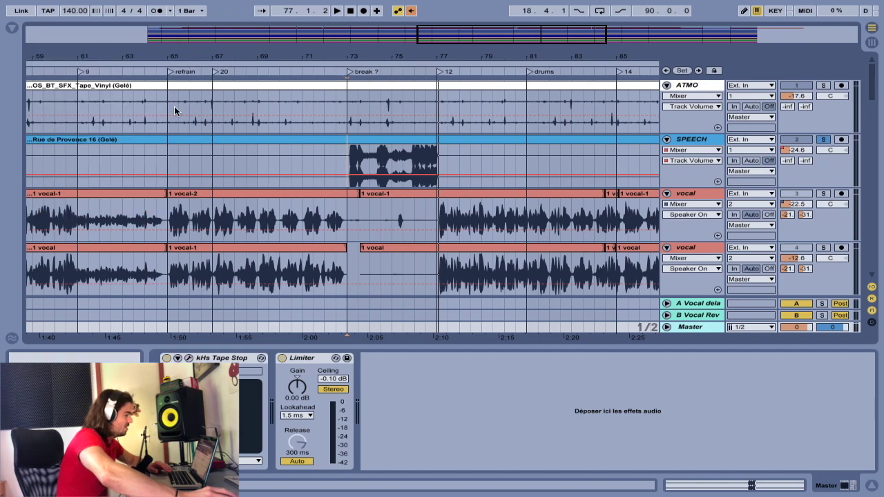
- Release the SPEECH solo and play the break from bar 73 in the full arrangement
{"action": "left_click", "coordinate": [346, 164]}
{"action": "key", "text": "space"}
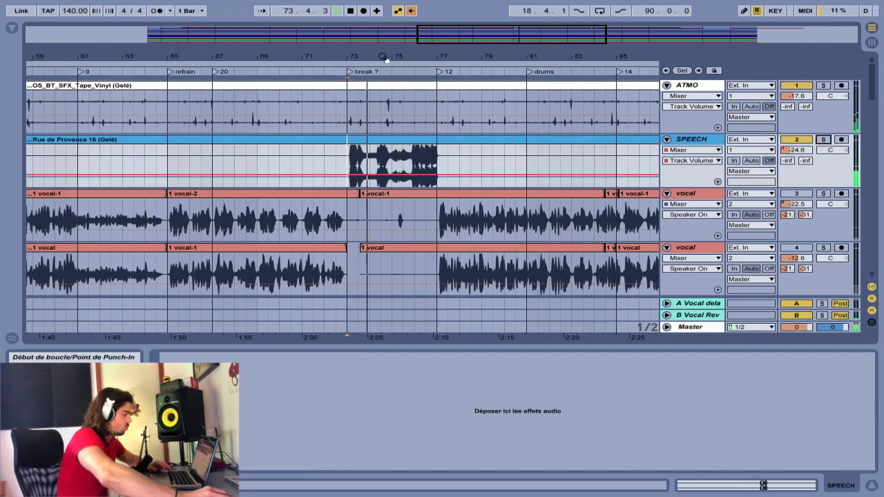
{"action": "left_click_drag", "start_coordinate": [386, 59], "coordinate": [387, 46]}
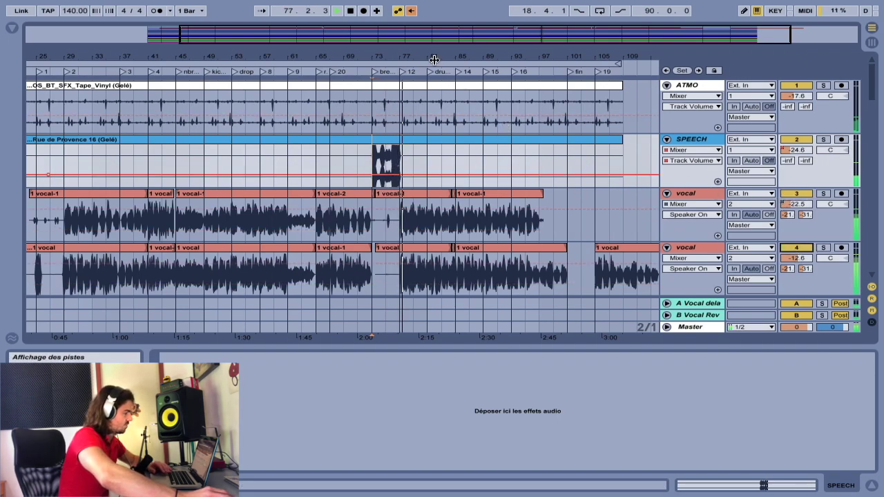
- Show the upper vocal track's OTT effect, then mute both vocal tracks while the song plays toward its end
{"action": "left_click", "coordinate": [696, 195]}
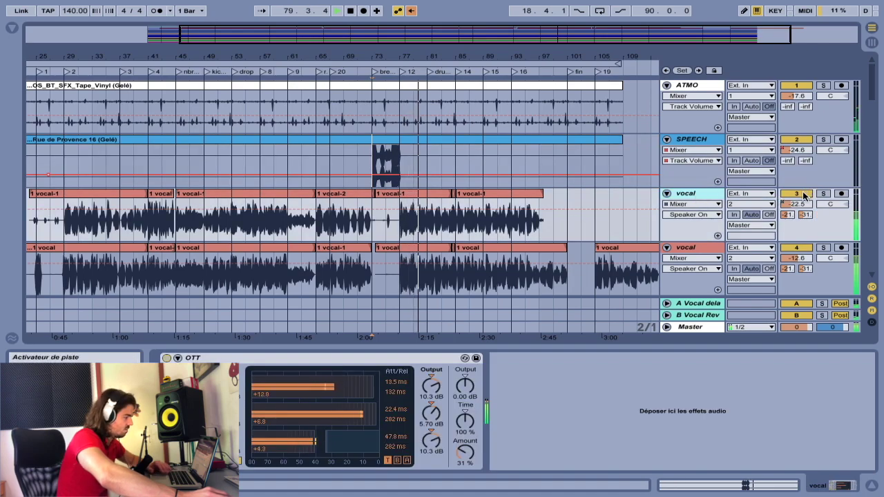
{"action": "left_click", "coordinate": [804, 195]}
{"action": "left_click", "coordinate": [804, 249]}
{"action": "scroll", "coordinate": [488, 121], "scroll_direction": "right", "scroll_amount": 2}
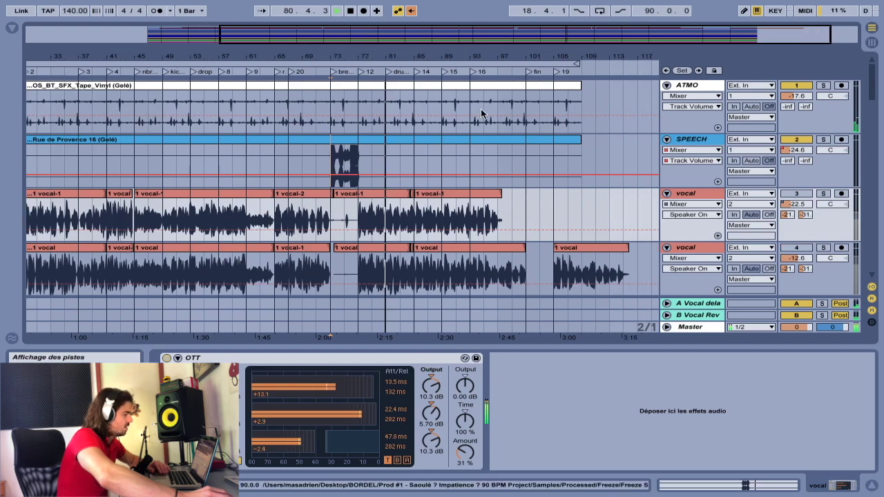
{"action": "scroll", "coordinate": [470, 128], "scroll_direction": "right", "scroll_amount": 3}
{"action": "scroll", "coordinate": [444, 138], "scroll_direction": "down", "scroll_amount": 2}
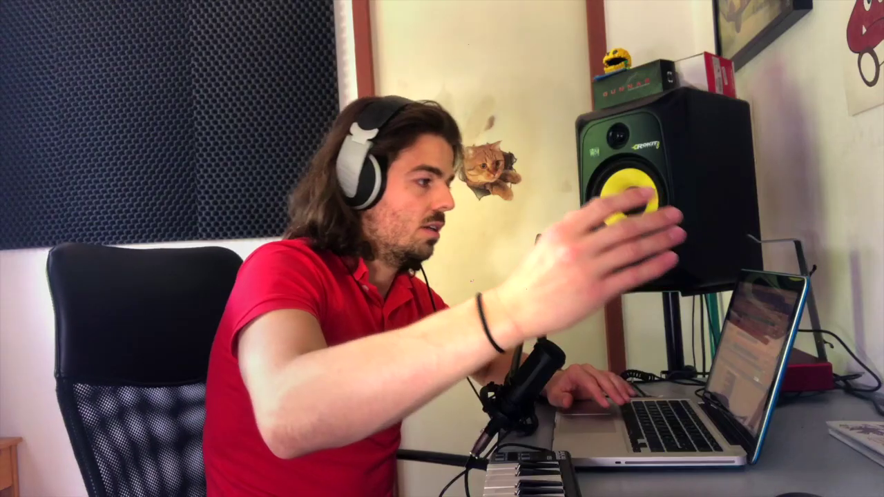